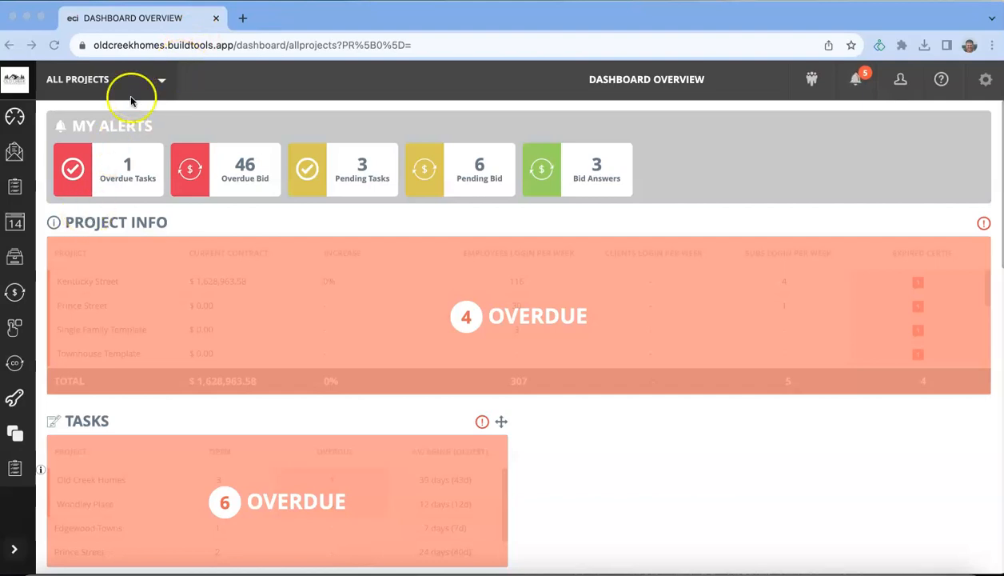
Step: Filter the dashboard to the Under Construction project Kentucky Street
click(315, 44)
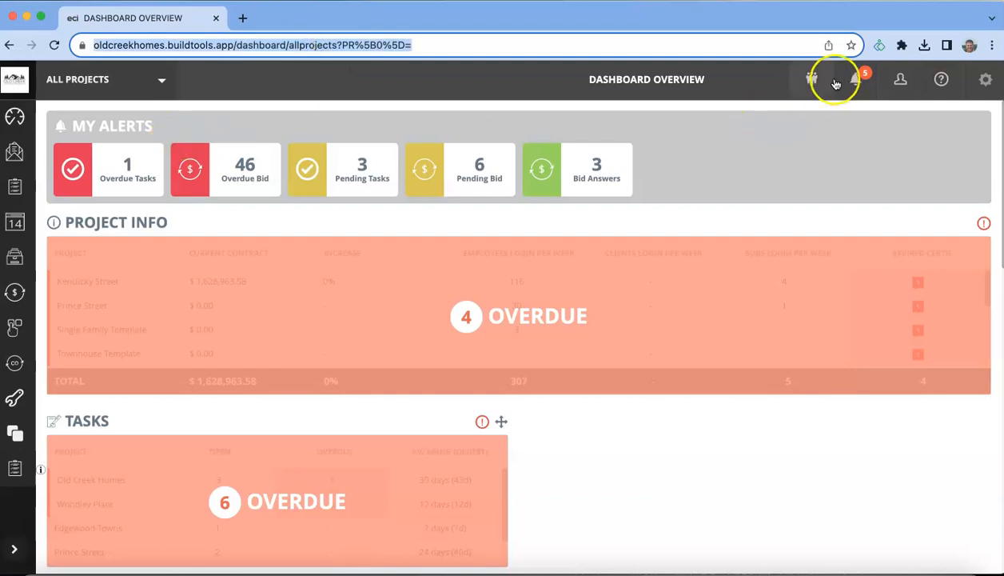
click(100, 84)
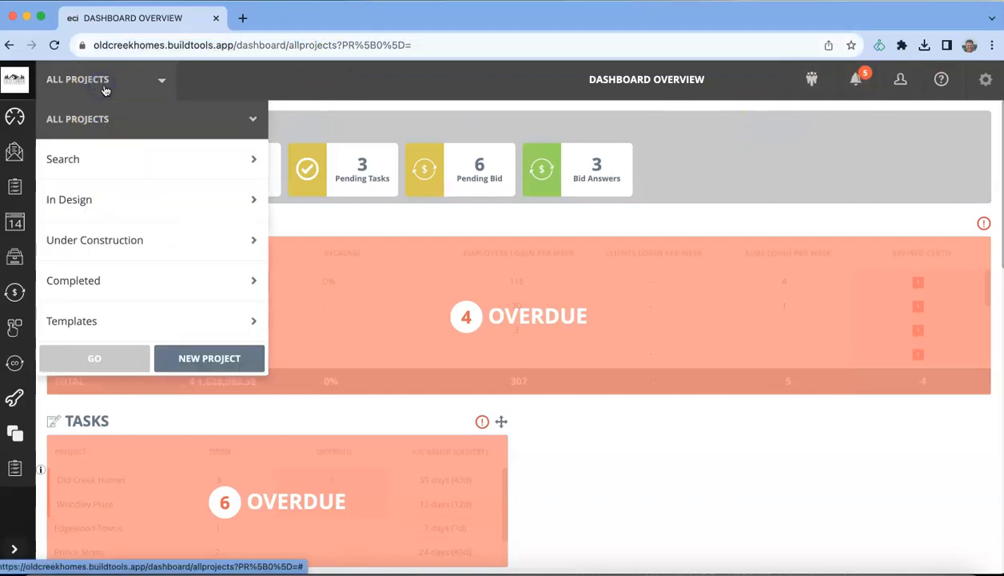
click(205, 240)
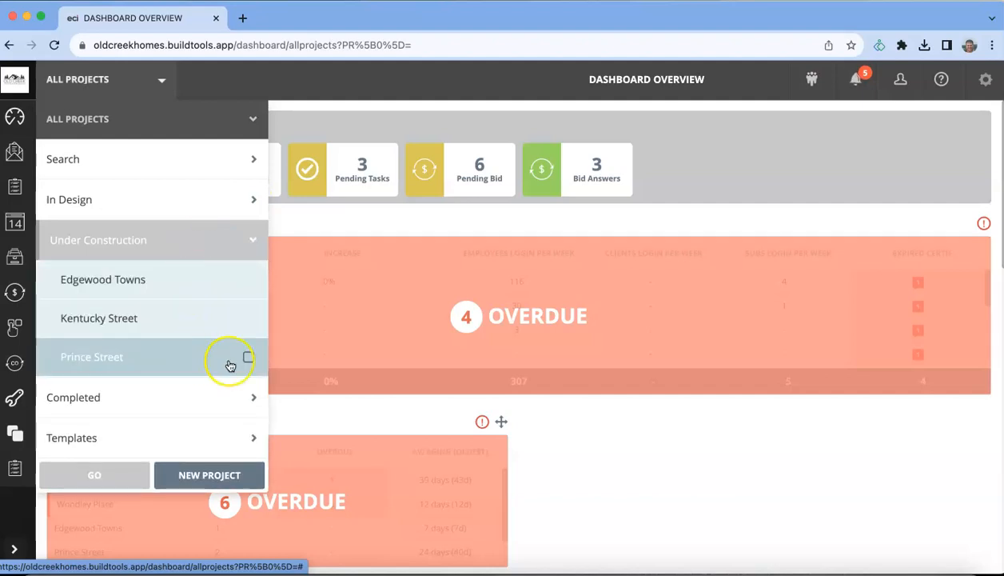
click(246, 320)
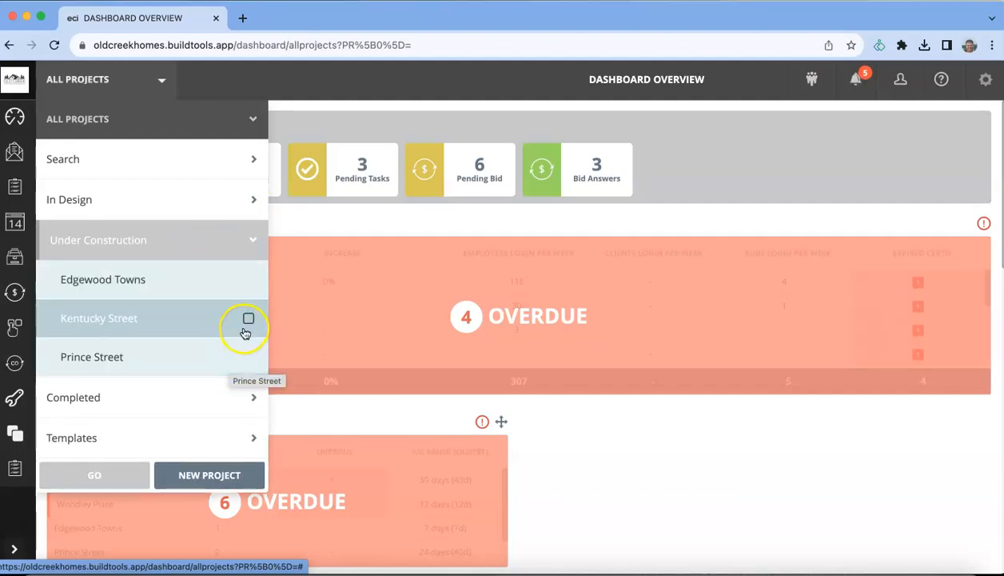
click(88, 483)
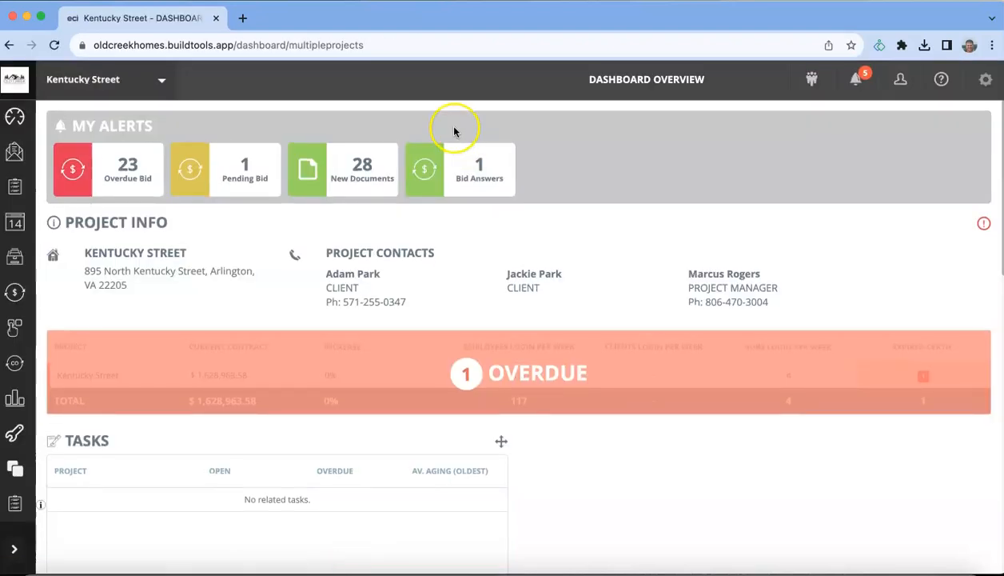
Step: Open the Working Schedule and widen the task grid until % Done and Resources appear
mouse_move(15, 224)
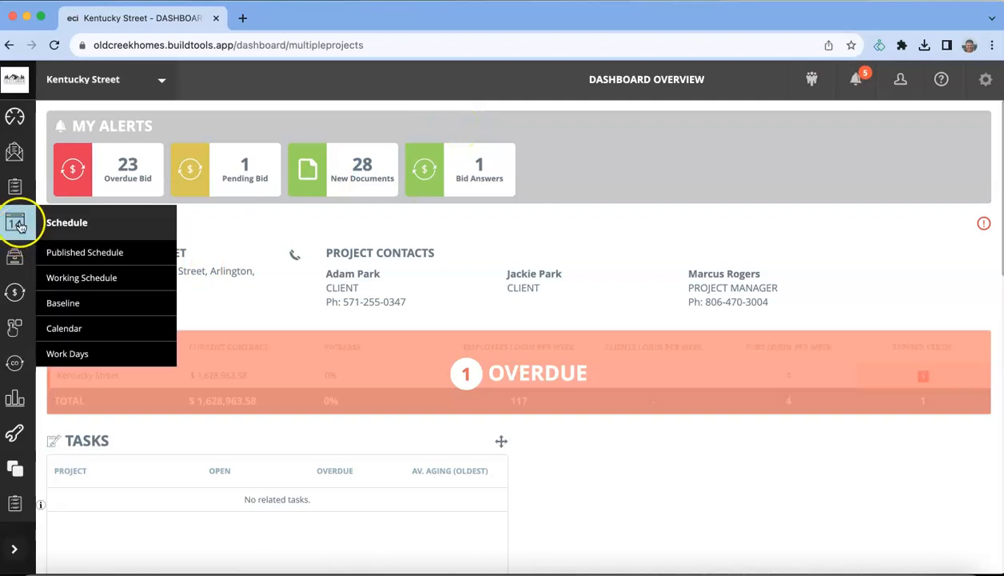
click(100, 276)
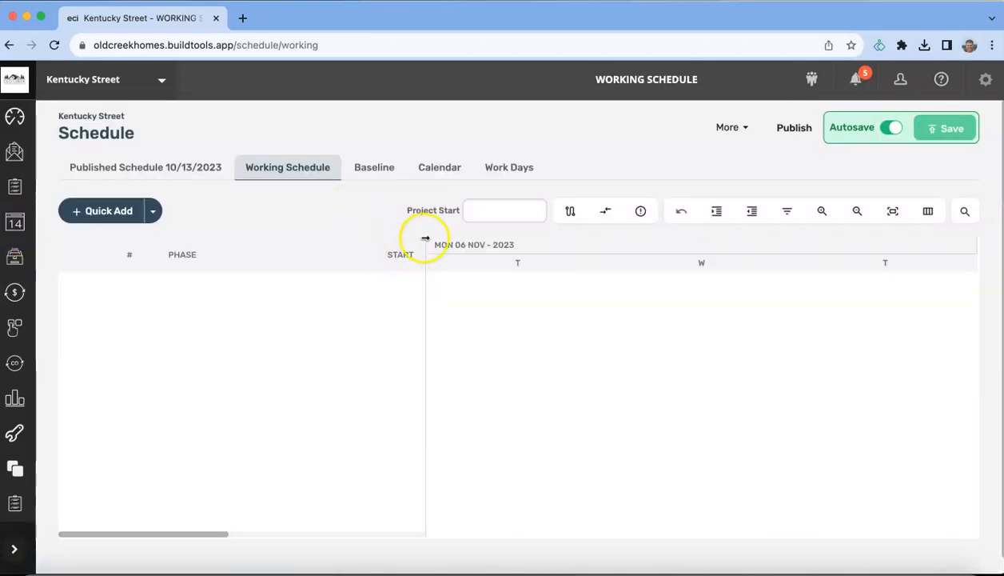
drag(426, 235, 586, 237)
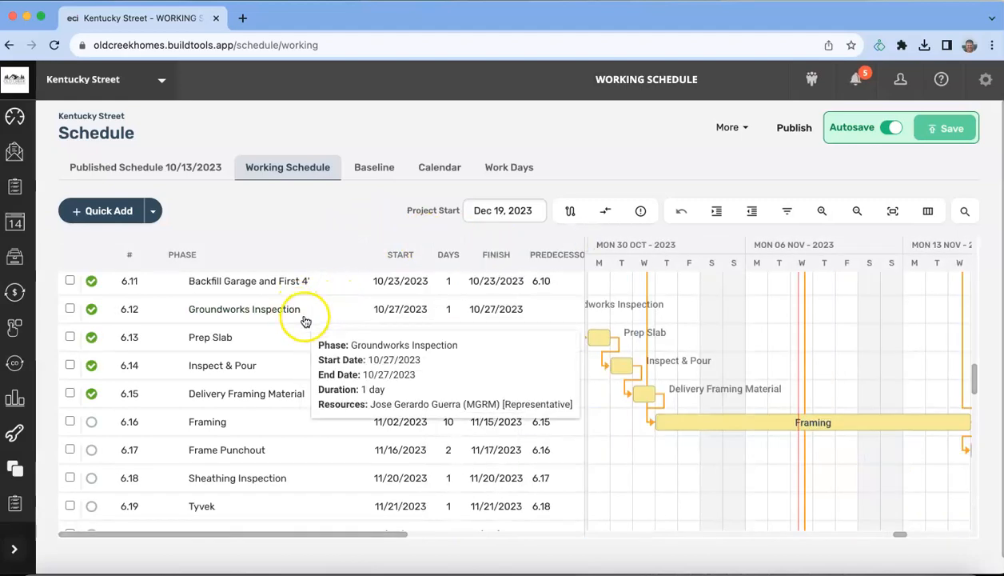
click(928, 210)
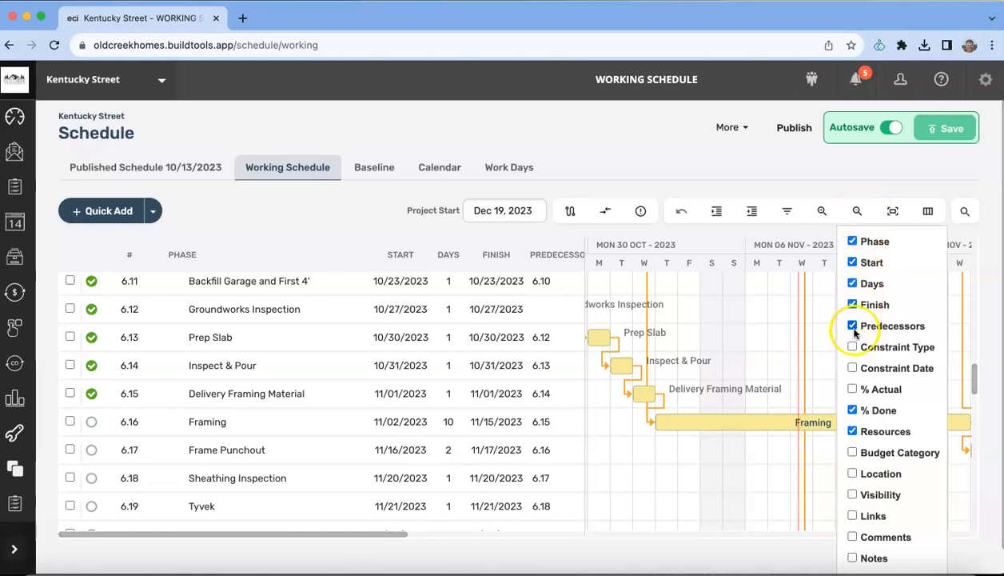
click(567, 128)
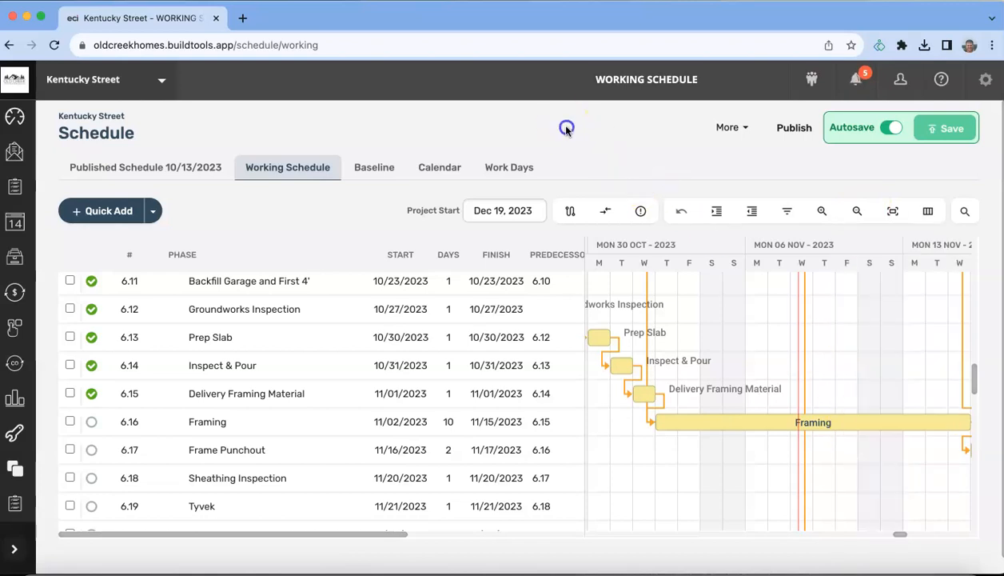
drag(584, 250, 771, 246)
mouse_move(707, 287)
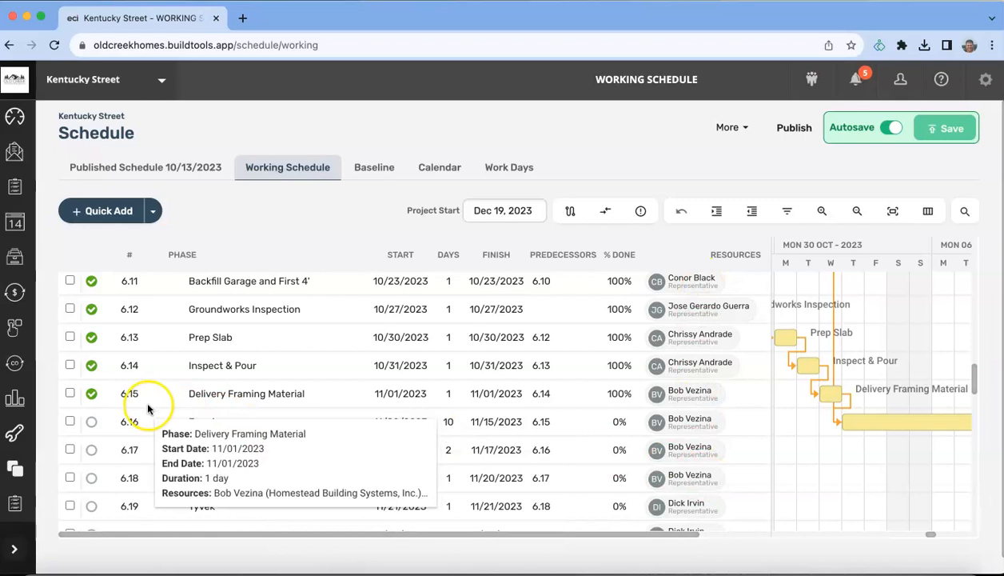
scroll(152, 395, up, 15)
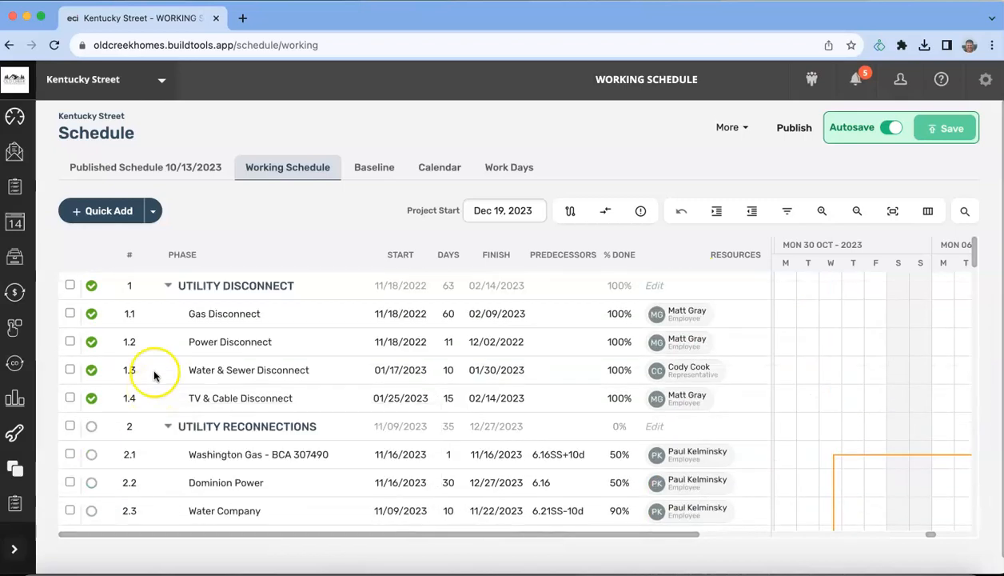
Step: Collapse Utility Disconnect, Utility Reconnections, Permitting, Bidding, Material Tracking Log, Construction and Exterior
click(169, 288)
click(168, 313)
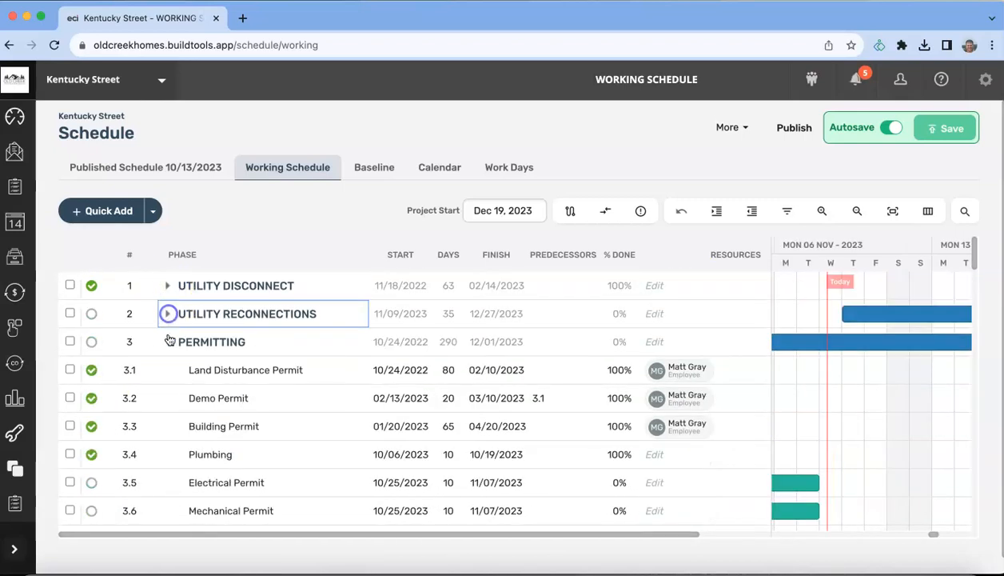
click(168, 342)
click(168, 369)
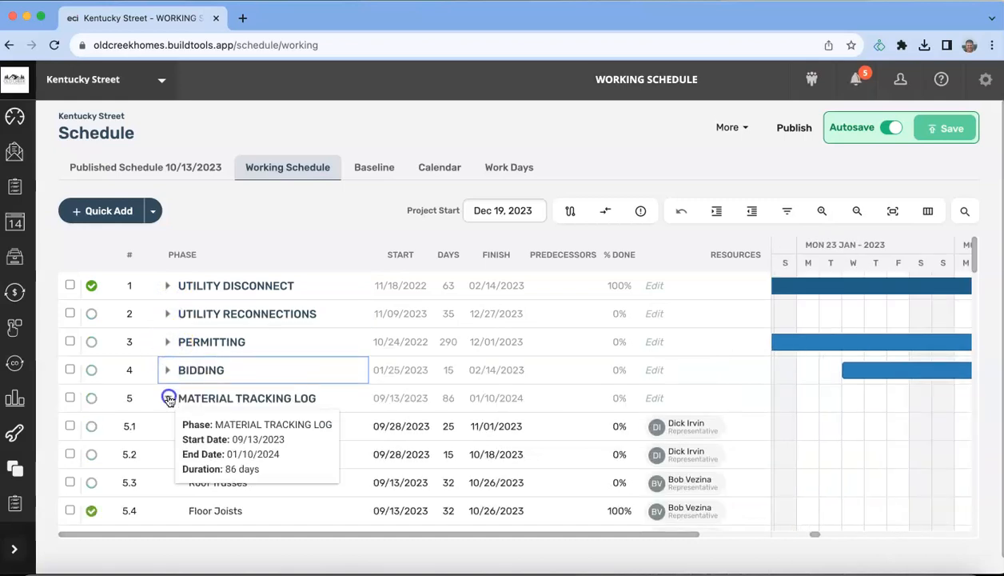
click(168, 397)
click(168, 426)
click(167, 454)
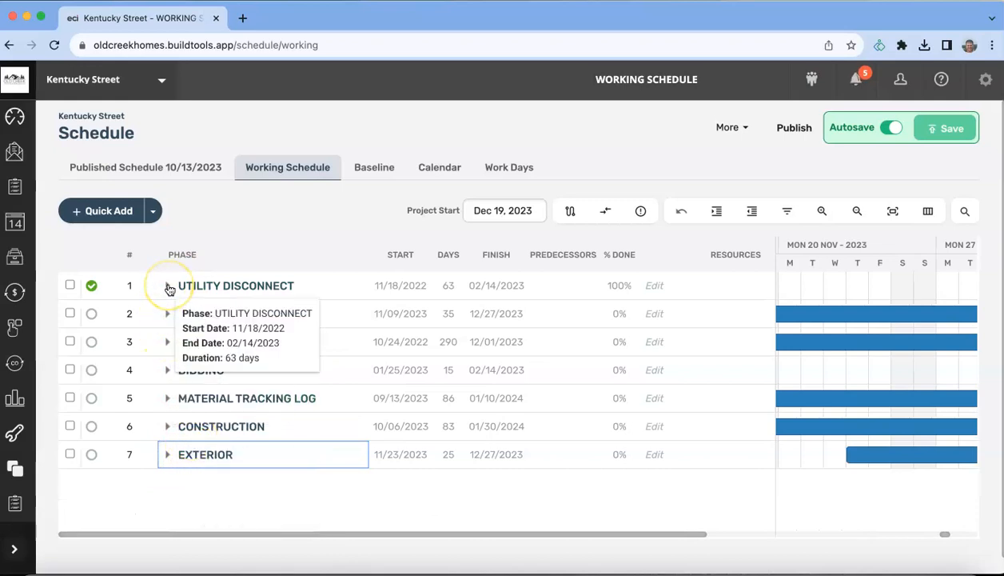
click(169, 286)
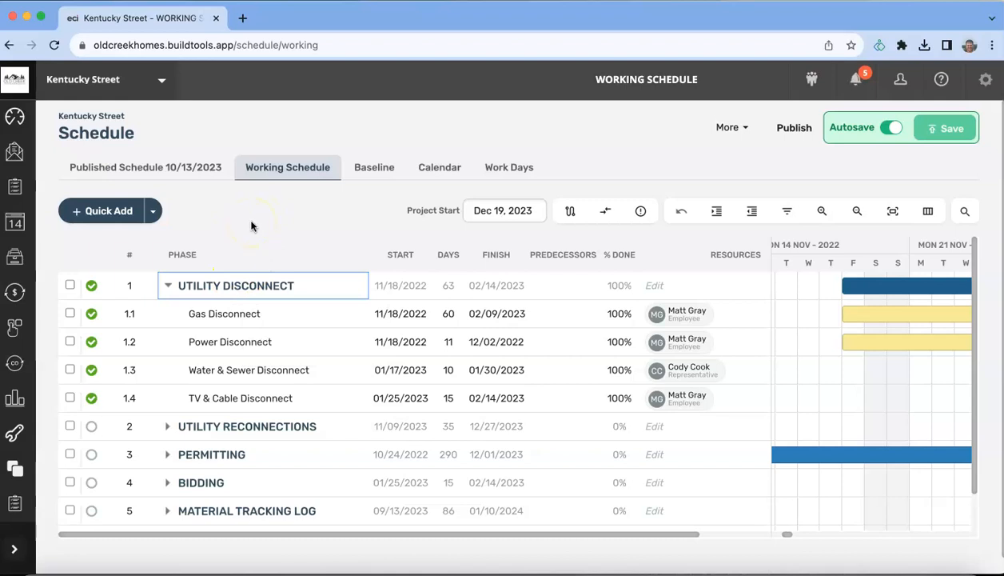
click(253, 224)
click(237, 212)
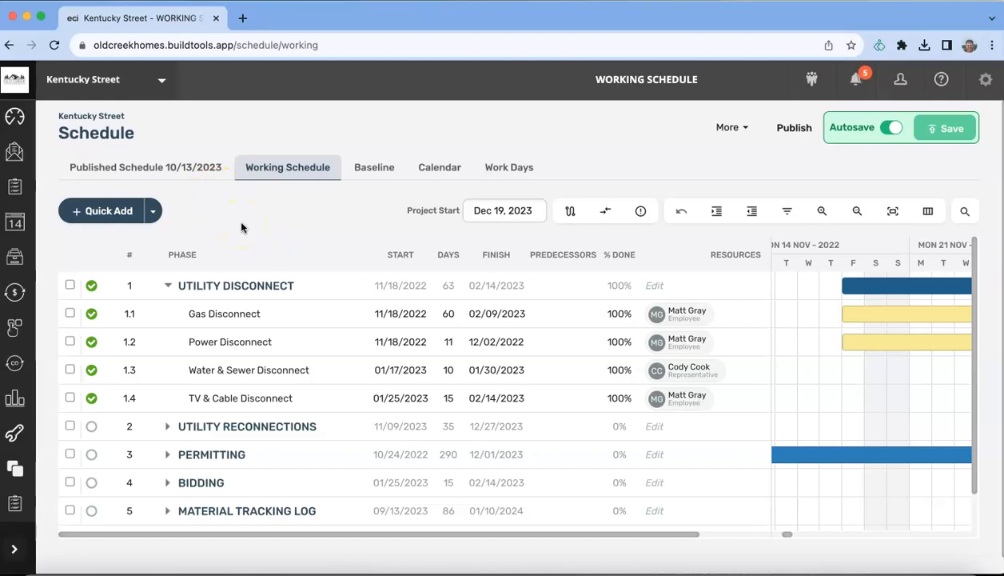
click(167, 287)
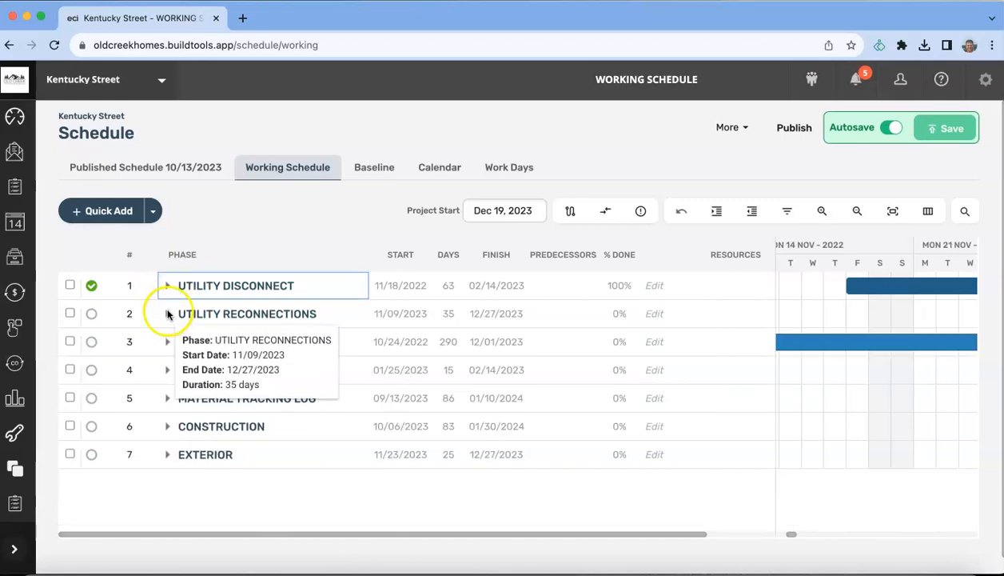
Step: Expand Utility Reconnections and clear the assignees on Washington Gas, Dominion Power and Water Company
click(167, 313)
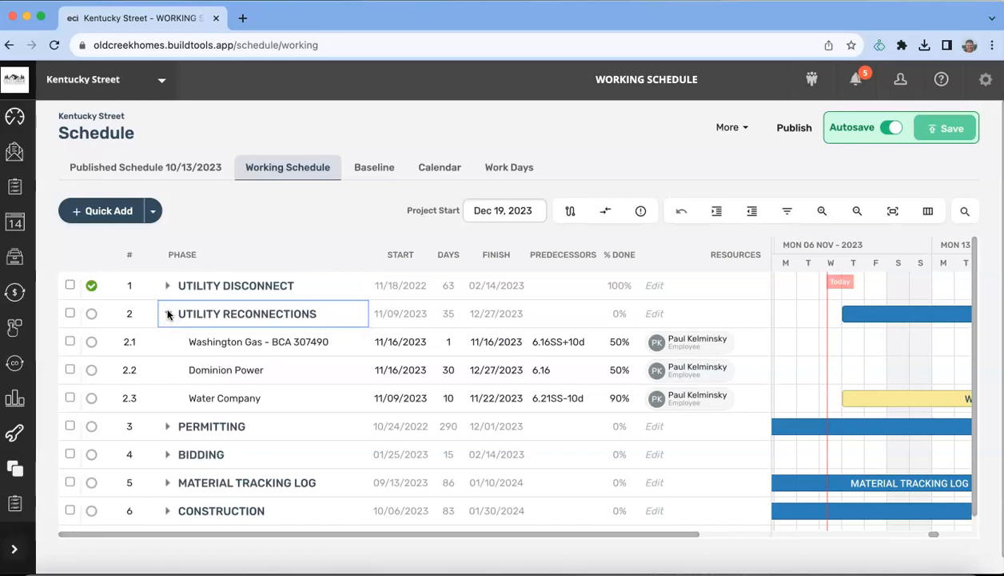
click(692, 343)
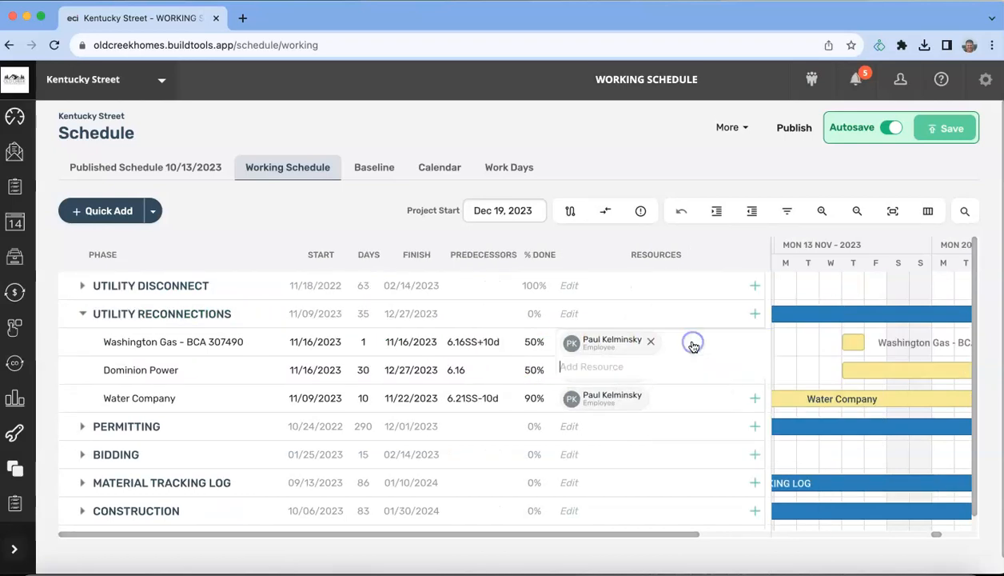
click(650, 342)
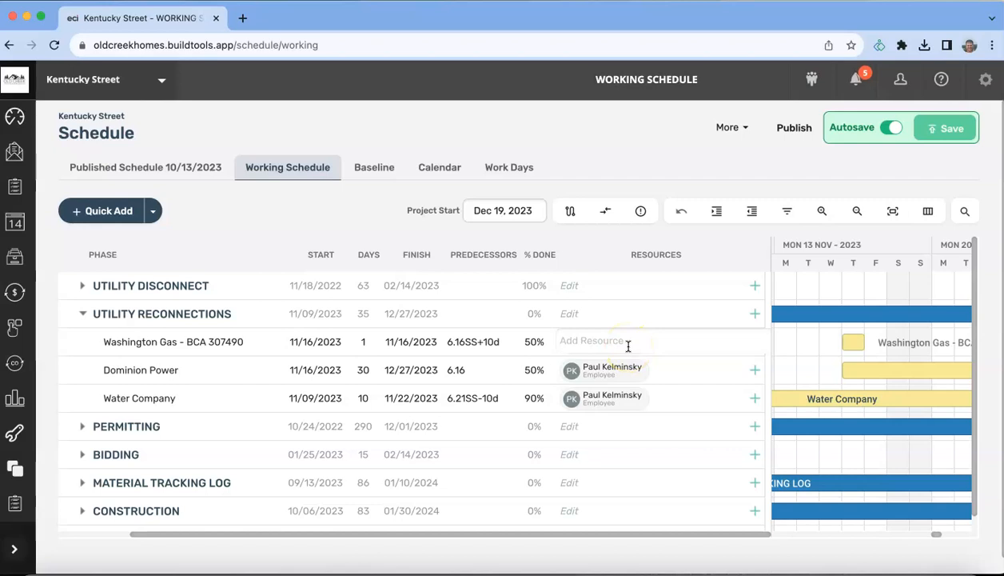
click(621, 371)
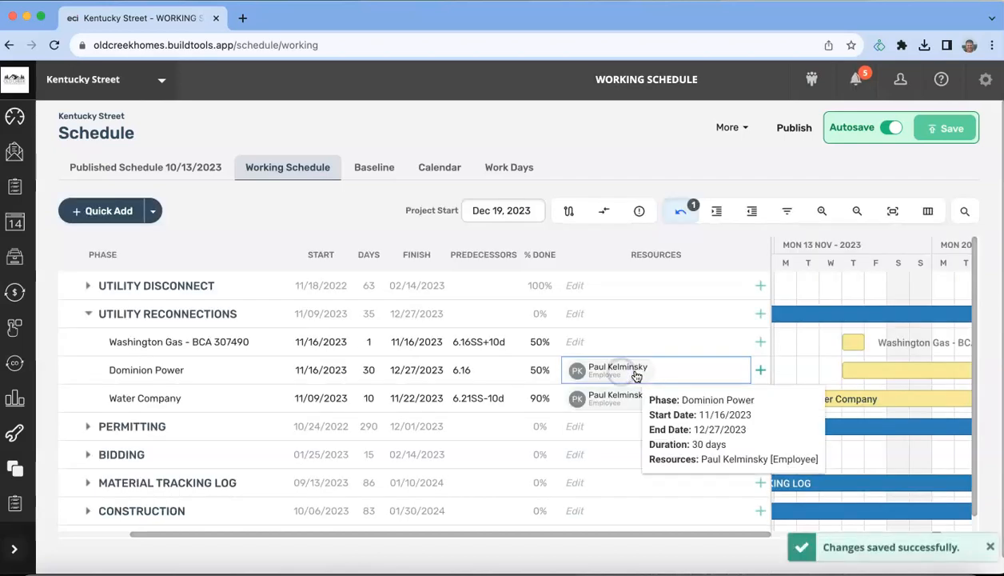
click(648, 370)
click(648, 370)
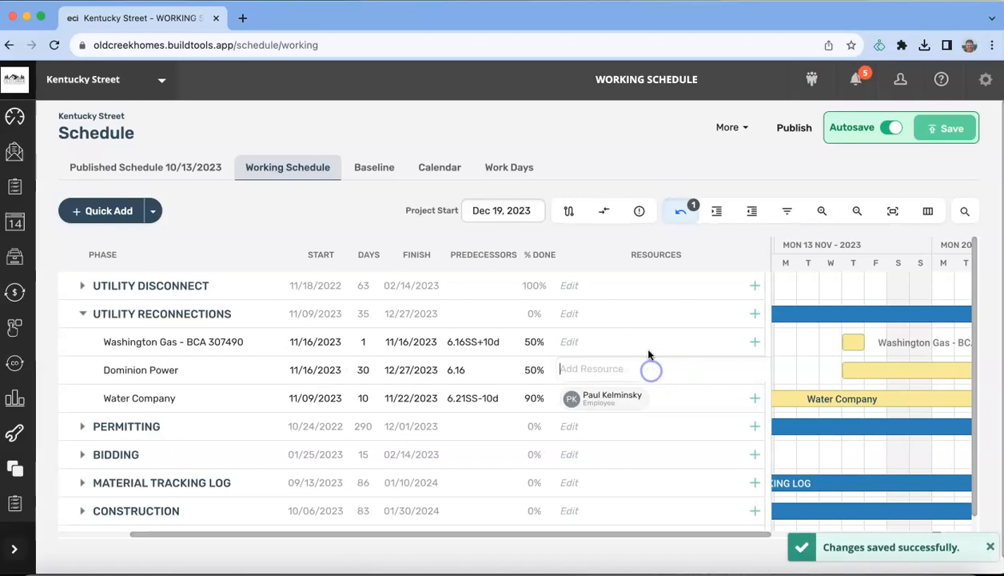
click(649, 344)
click(631, 397)
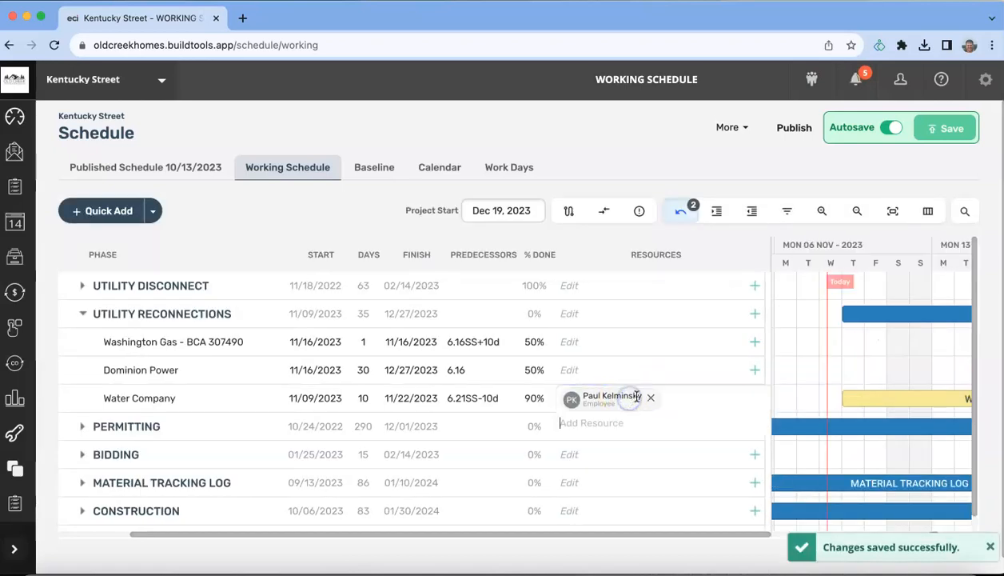
click(649, 397)
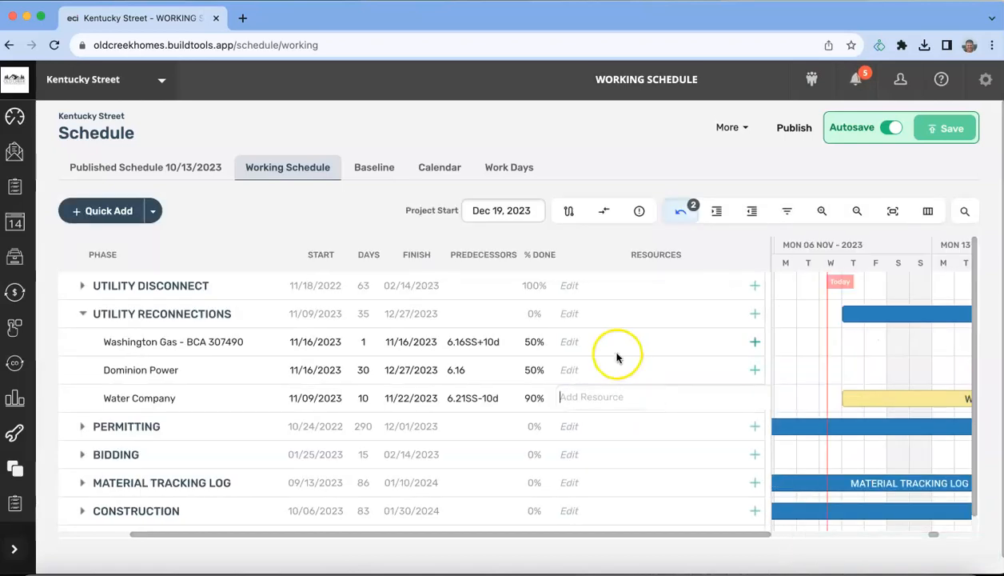
click(587, 349)
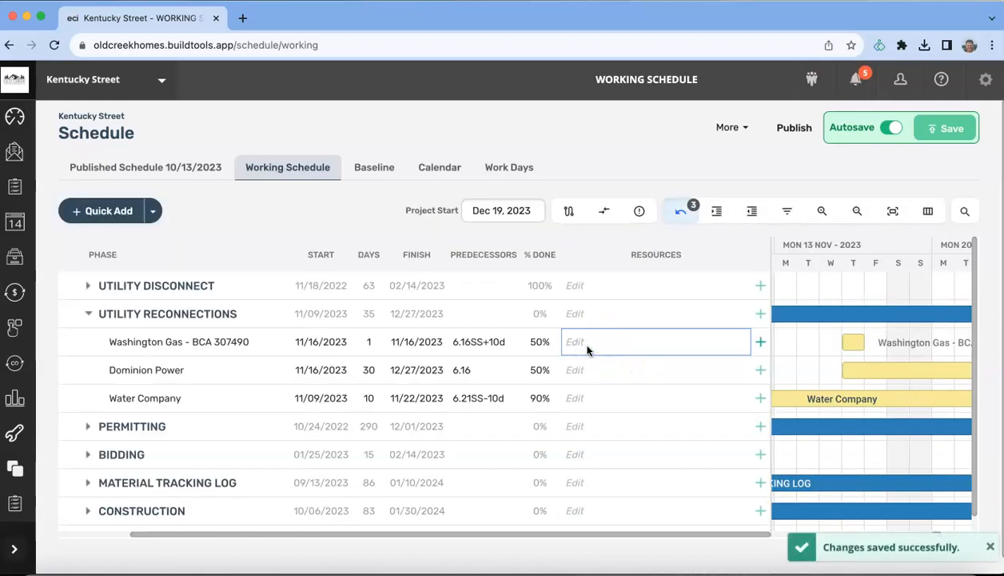
click(587, 349)
text(mar)
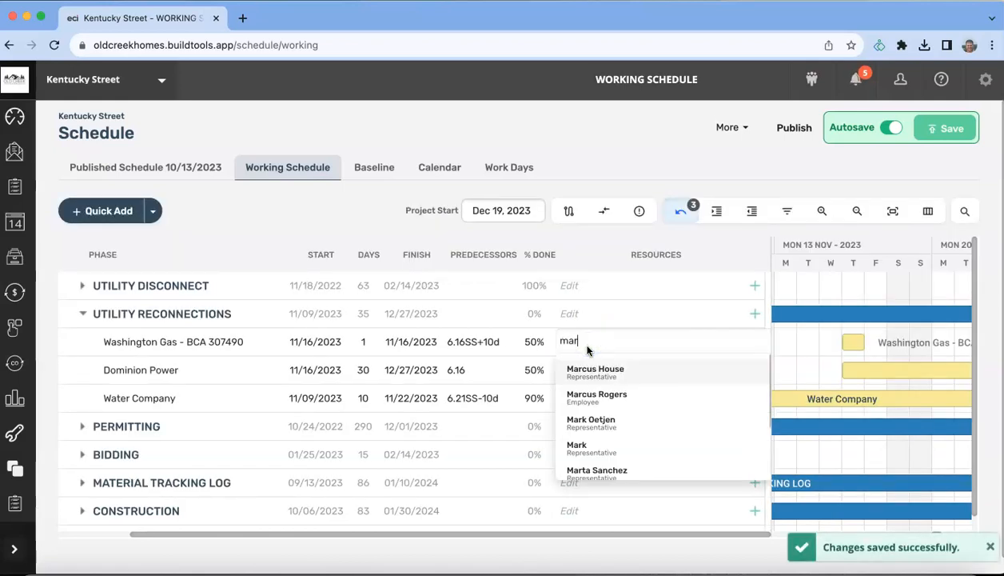
click(601, 396)
click(696, 356)
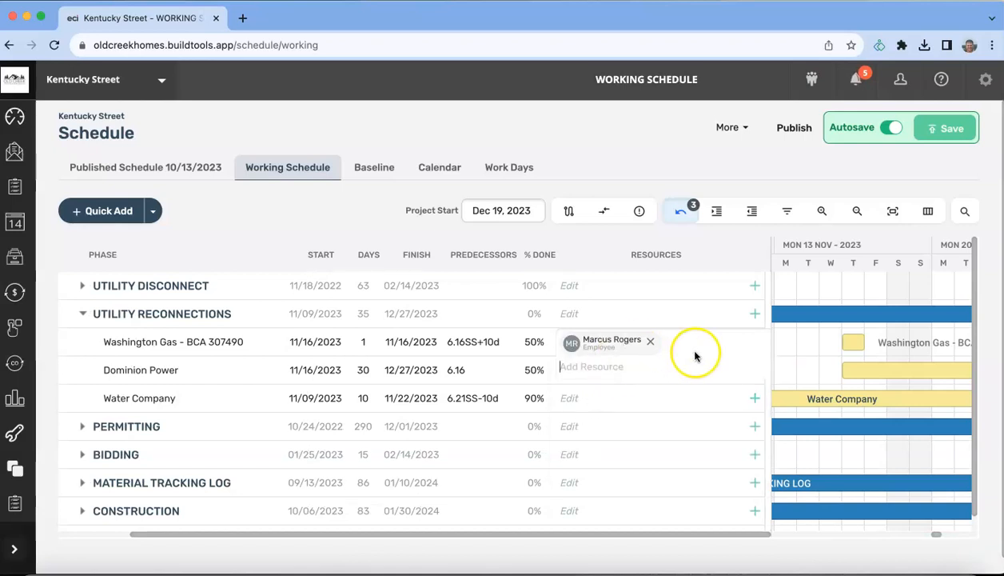
click(611, 139)
click(611, 153)
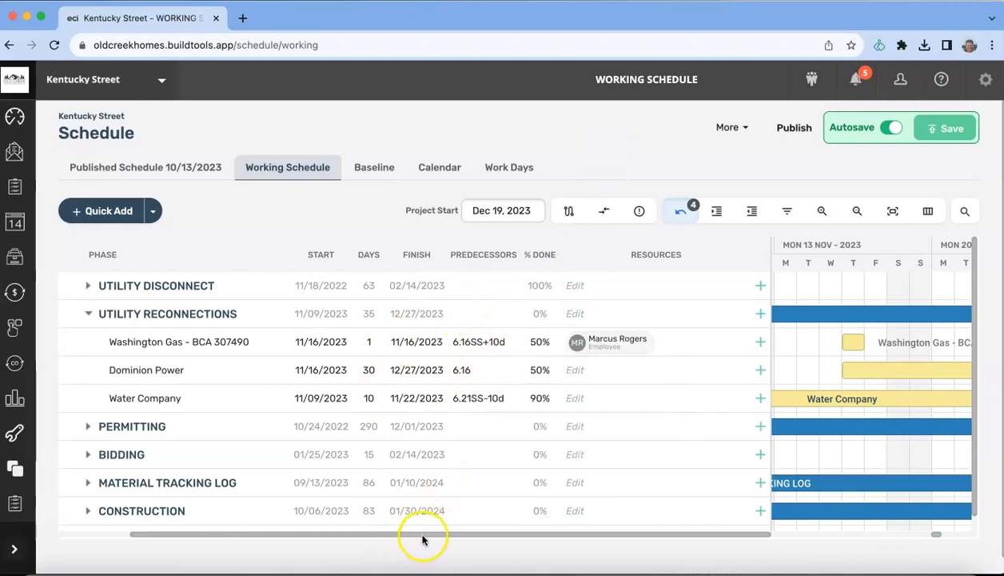
drag(424, 536, 354, 536)
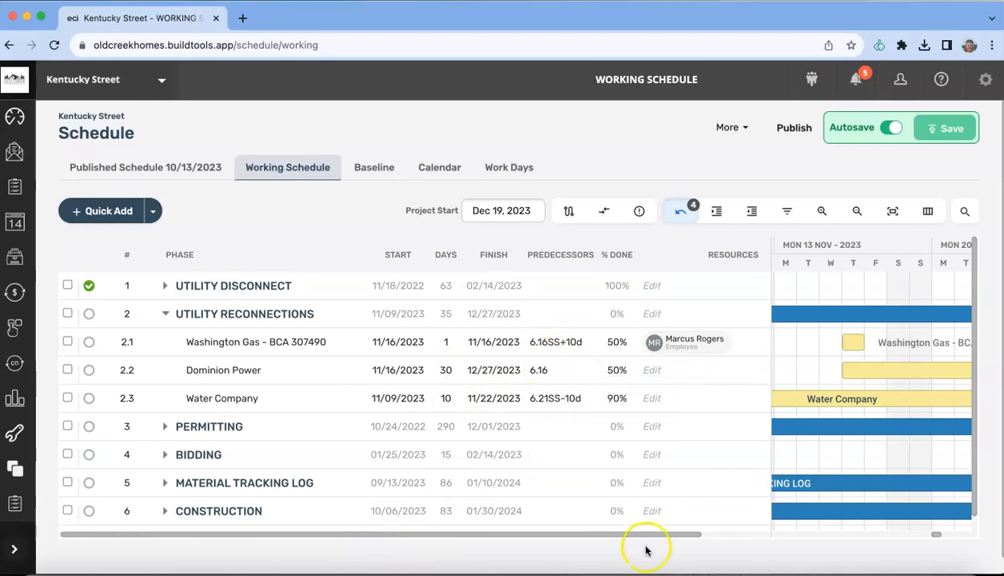
Step: Insert a new phase above the Water Company row
click(664, 352)
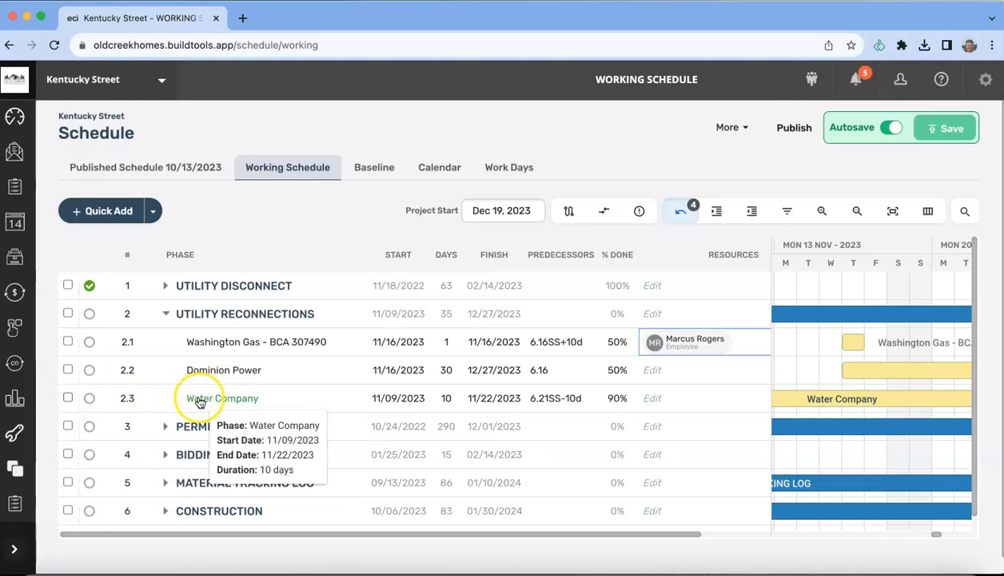
click(66, 398)
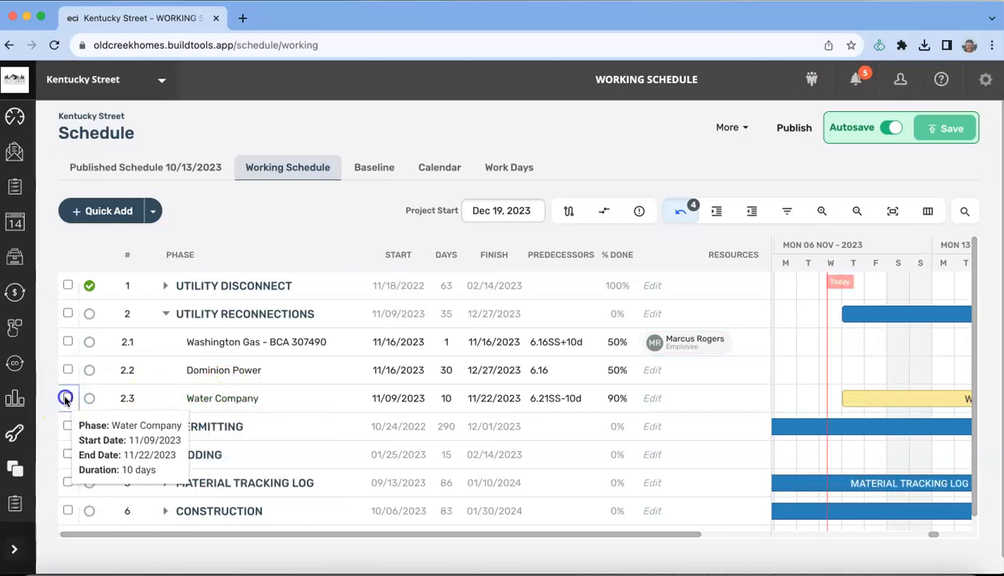
right_click(160, 396)
click(213, 240)
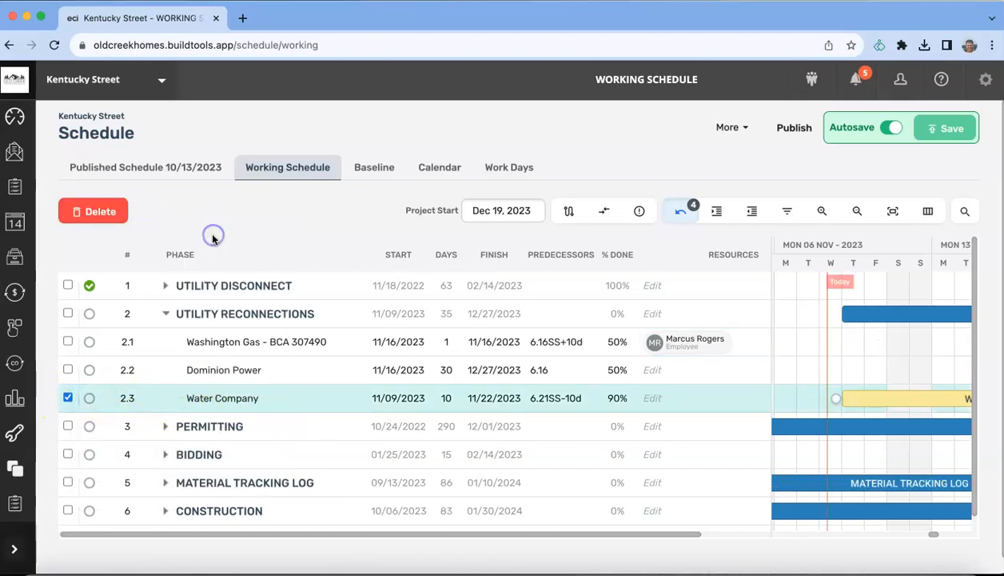
right_click(153, 402)
mouse_move(256, 245)
click(329, 237)
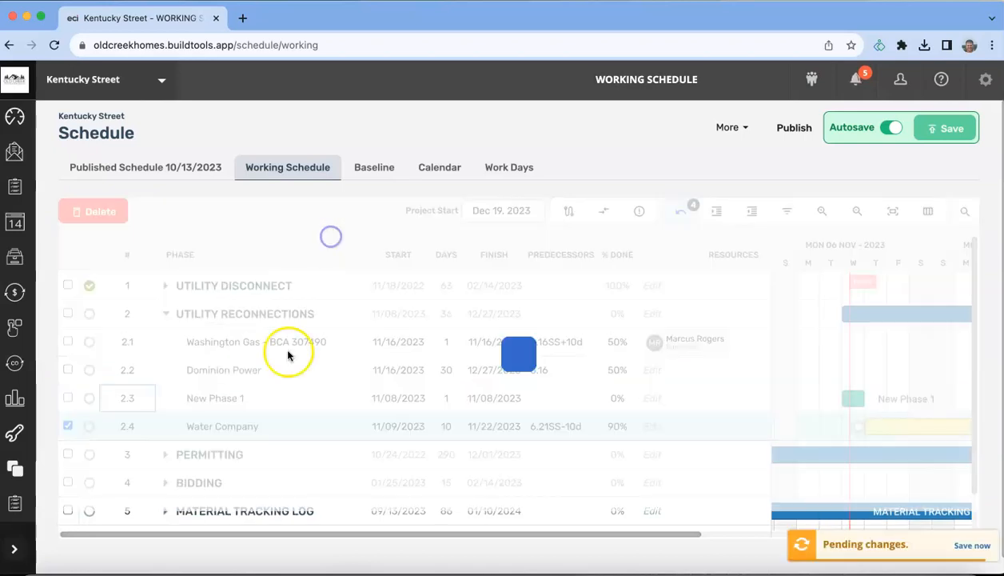
click(68, 426)
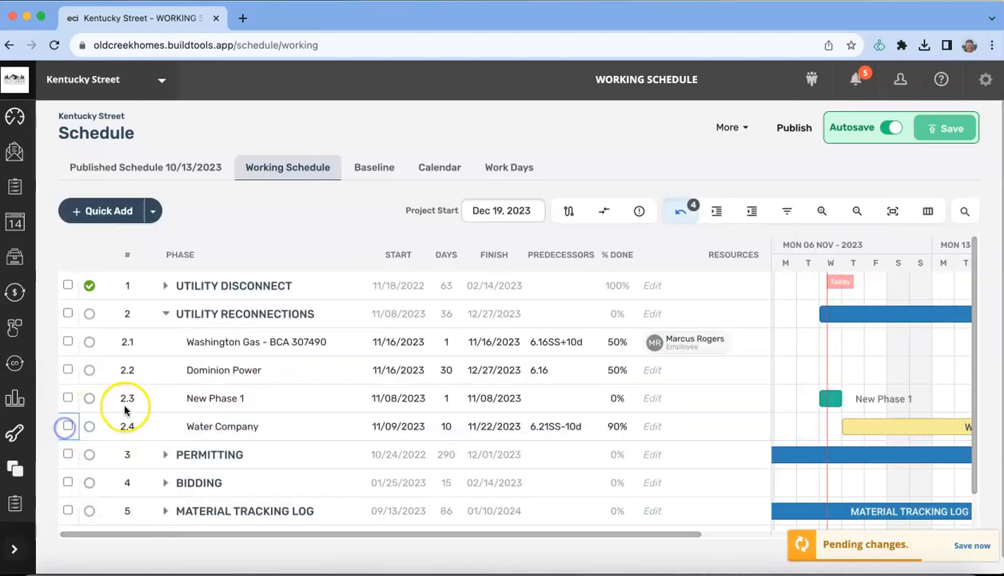
Step: Rename New Phase 1 to 'Water & Sewer Connection' and assign the searched representative as its resource
double_click(205, 396)
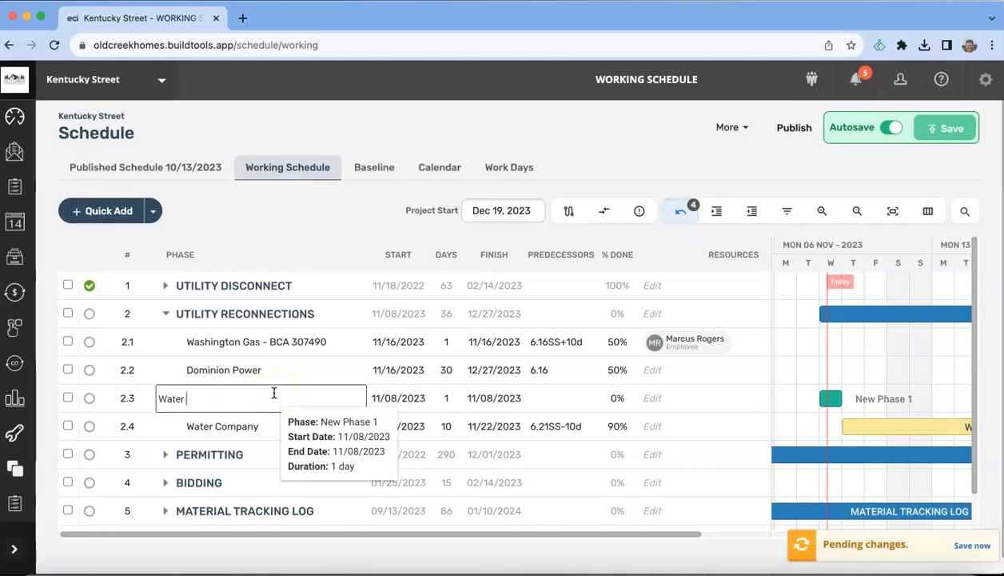
text(Sewer Connection)
key(Return)
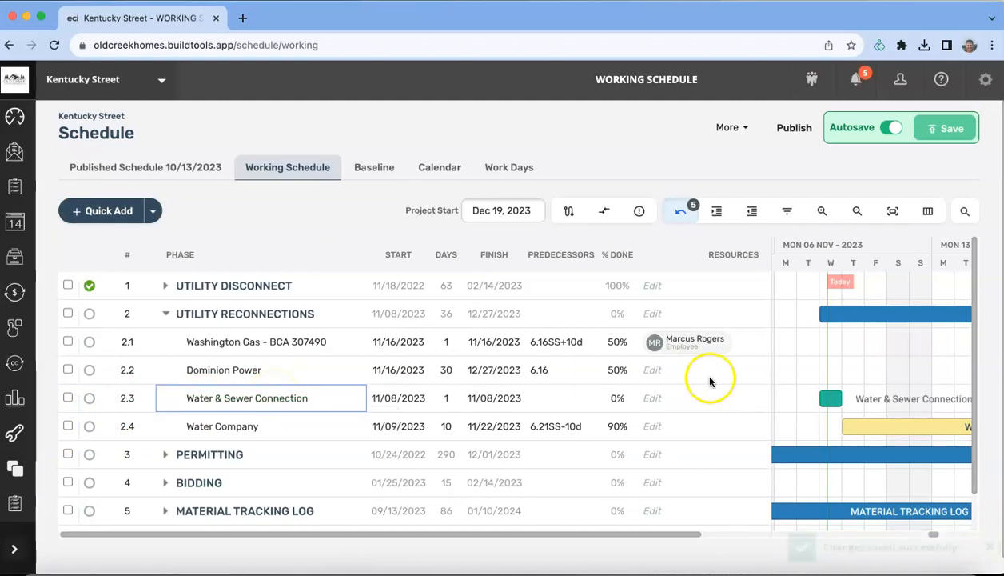
click(655, 399)
text(jose)
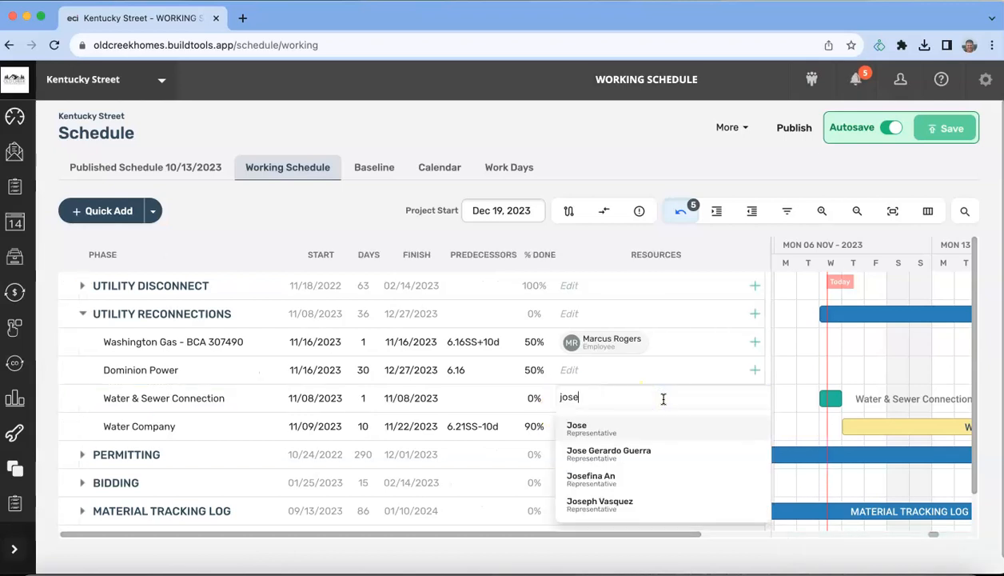
click(644, 451)
click(605, 370)
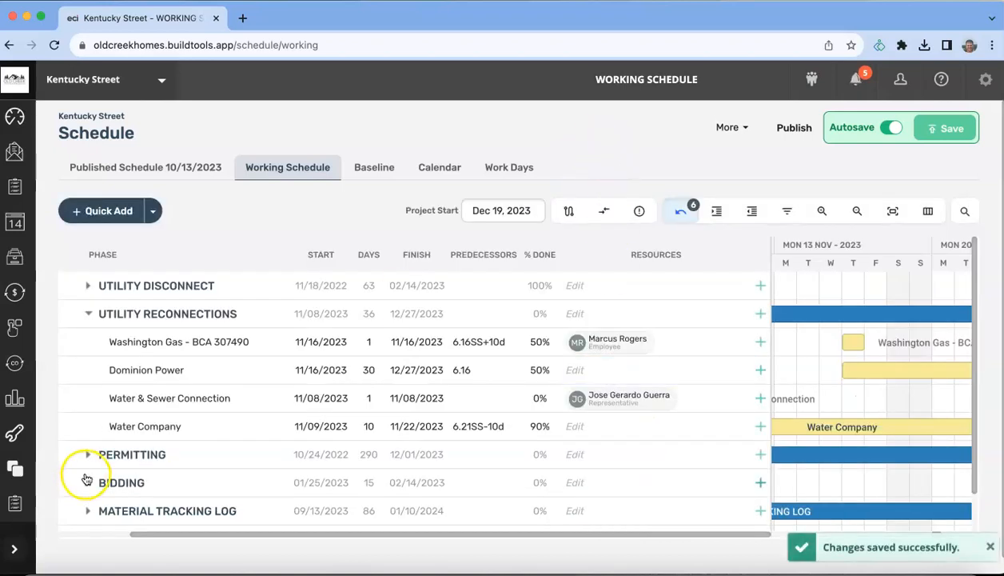
Step: Collapse Utility Reconnections and expand Permitting to list its permit tasks
drag(267, 537, 202, 534)
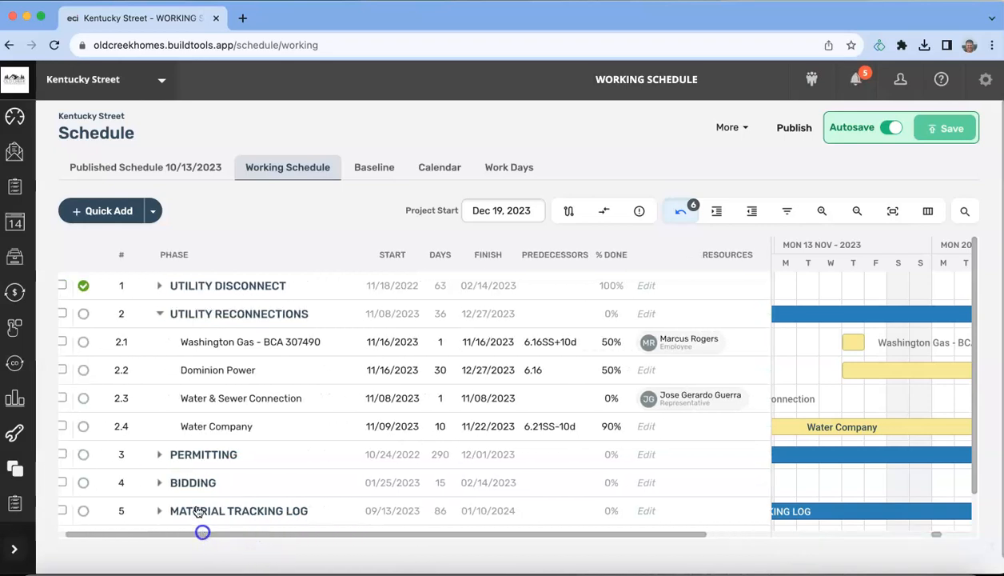
scroll(172, 504, down, 3)
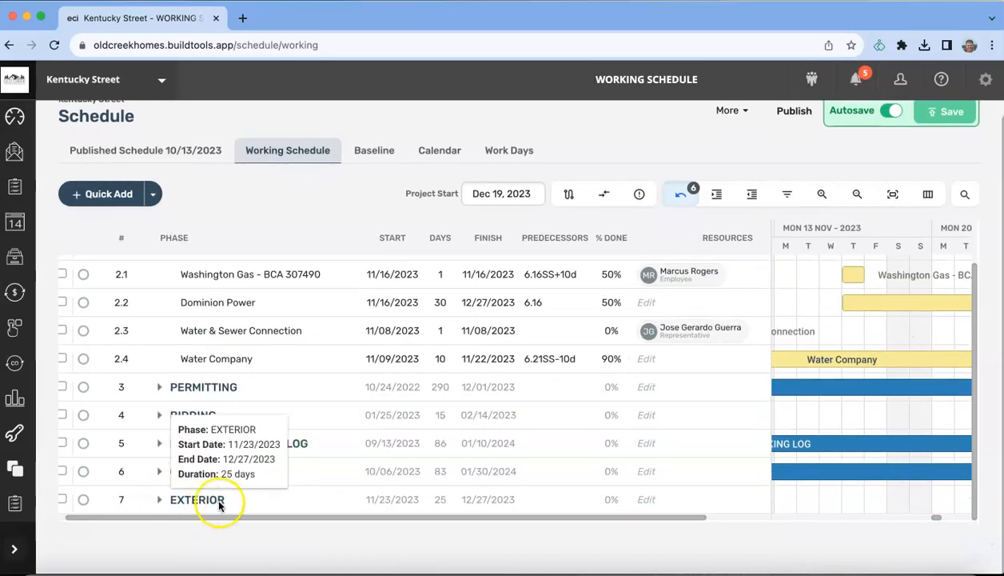
scroll(211, 492, up, 3)
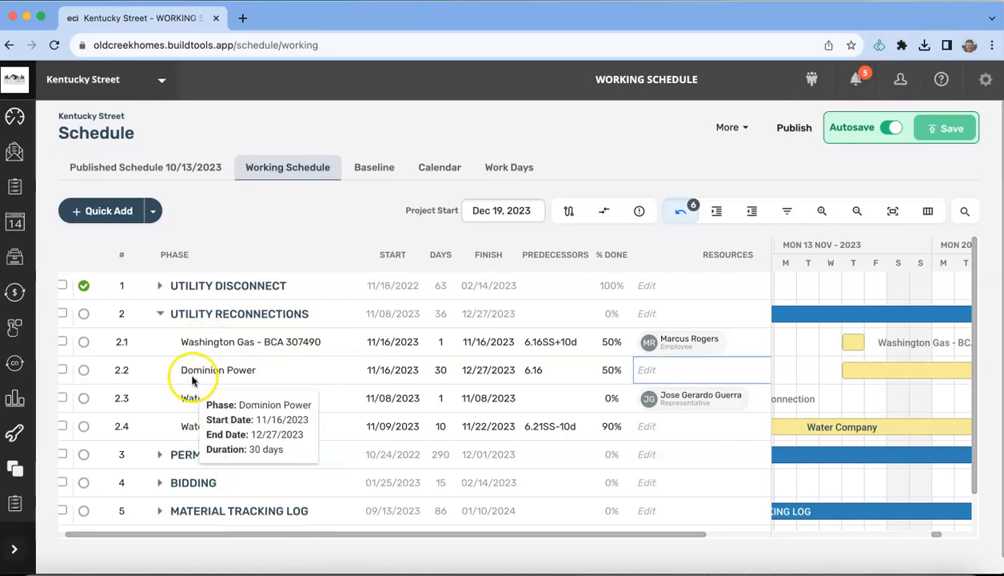
drag(255, 534, 169, 532)
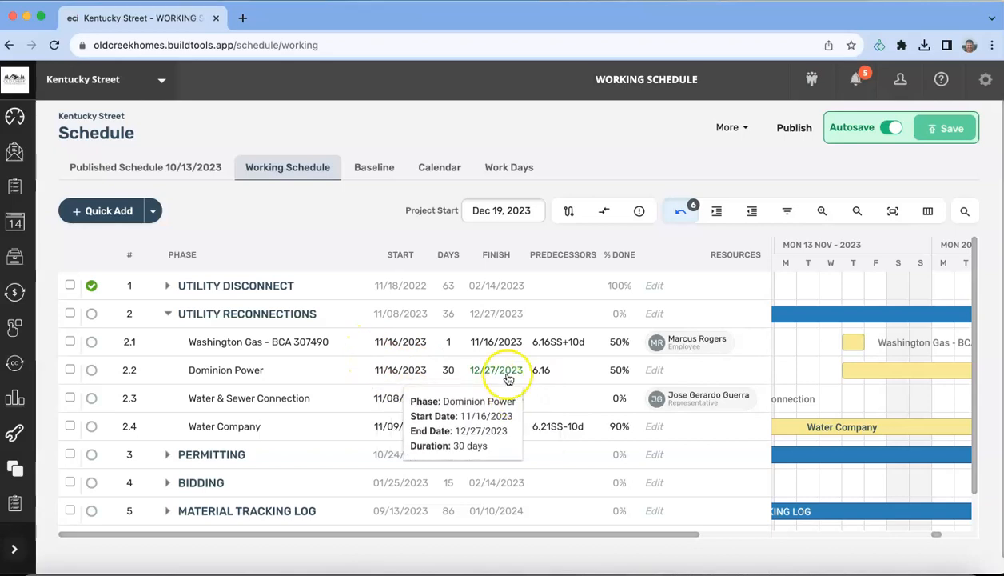
click(167, 317)
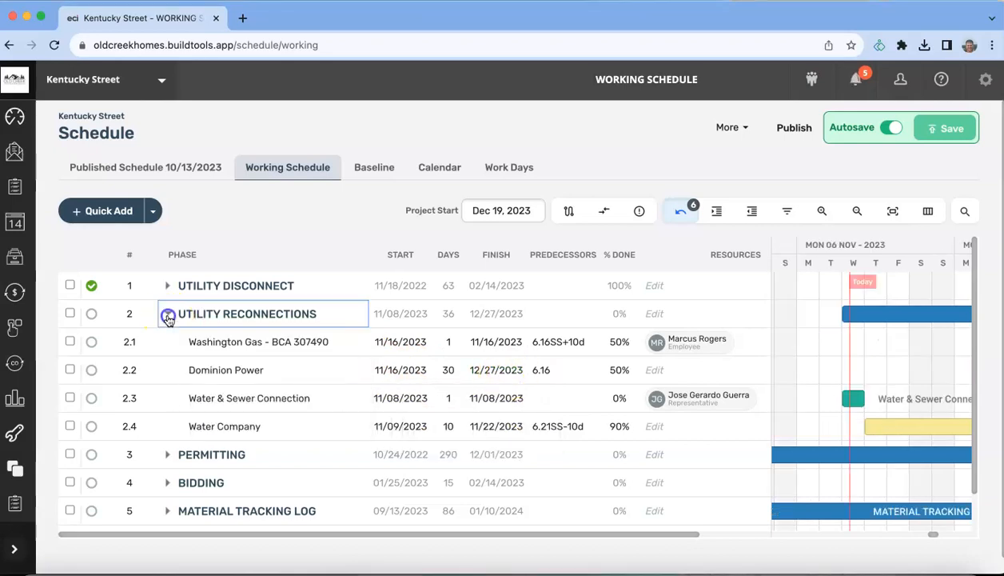
click(327, 219)
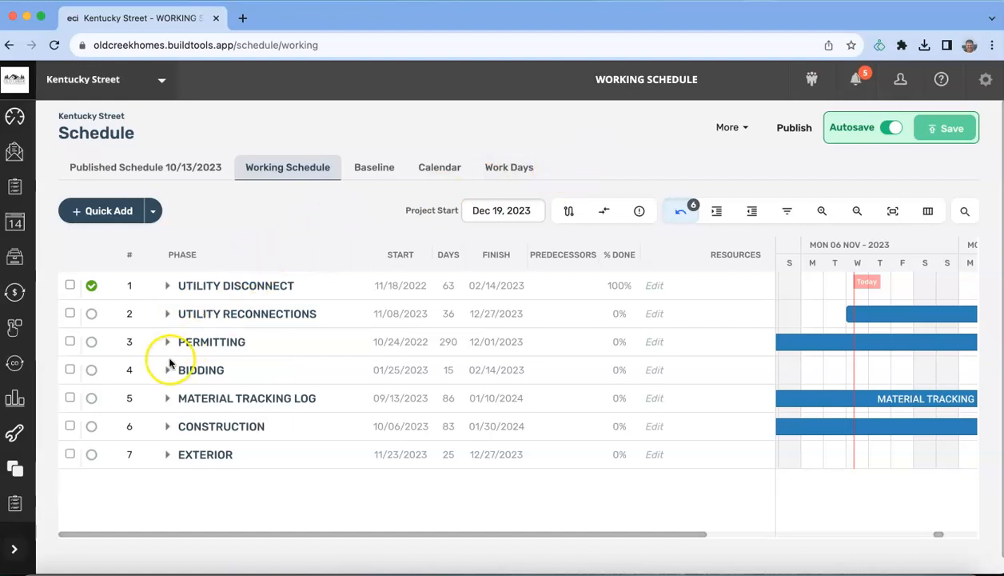
click(168, 344)
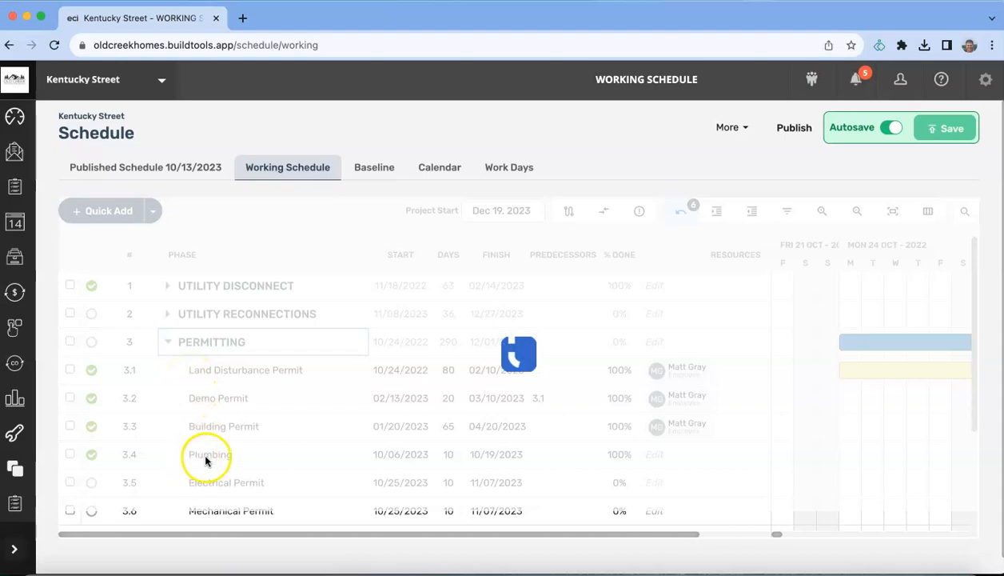
scroll(206, 459, down, 1)
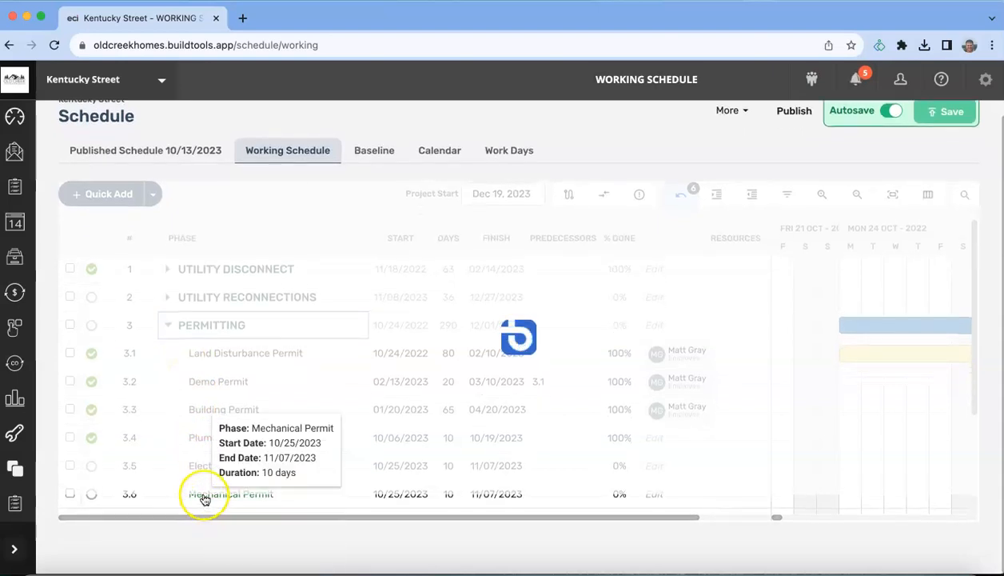
Step: Reload the schedule, collapse Utility Disconnect and Utility Reconnections, and re-expand Permitting
click(55, 45)
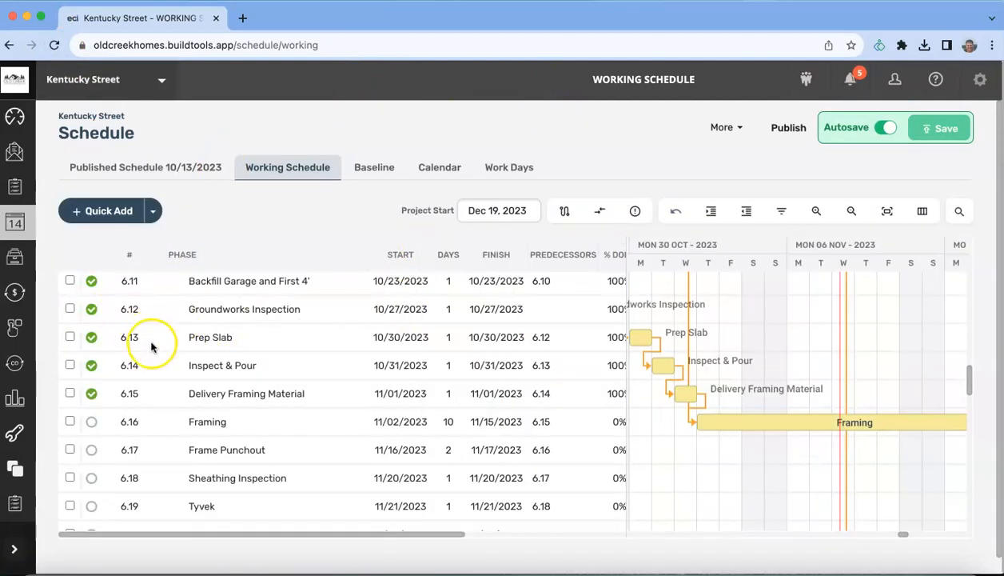
click(168, 286)
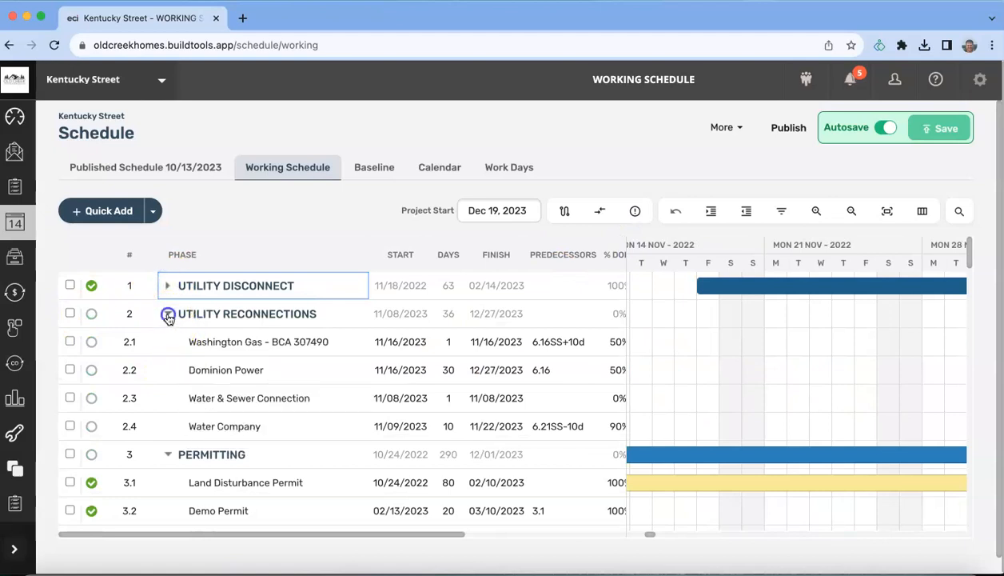
click(168, 314)
click(168, 342)
click(168, 342)
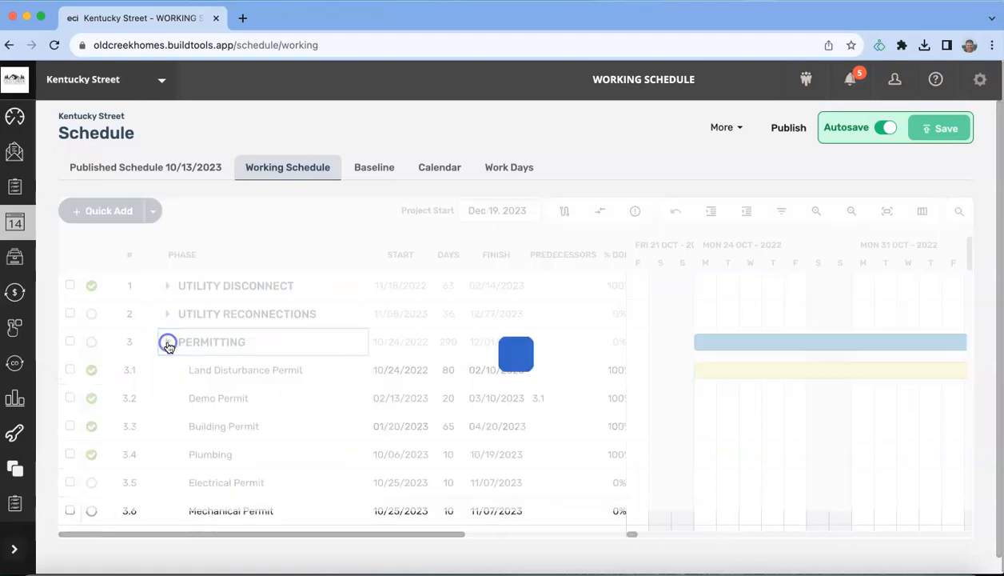
scroll(183, 431, down, 3)
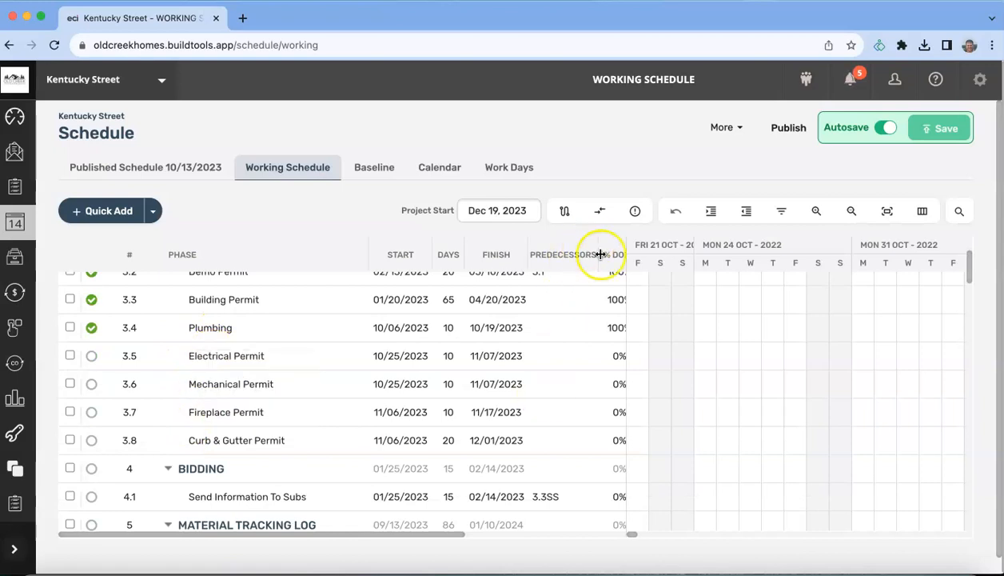
Step: Widen the task table to show the Resources column, then collapse Permitting
drag(626, 243, 745, 243)
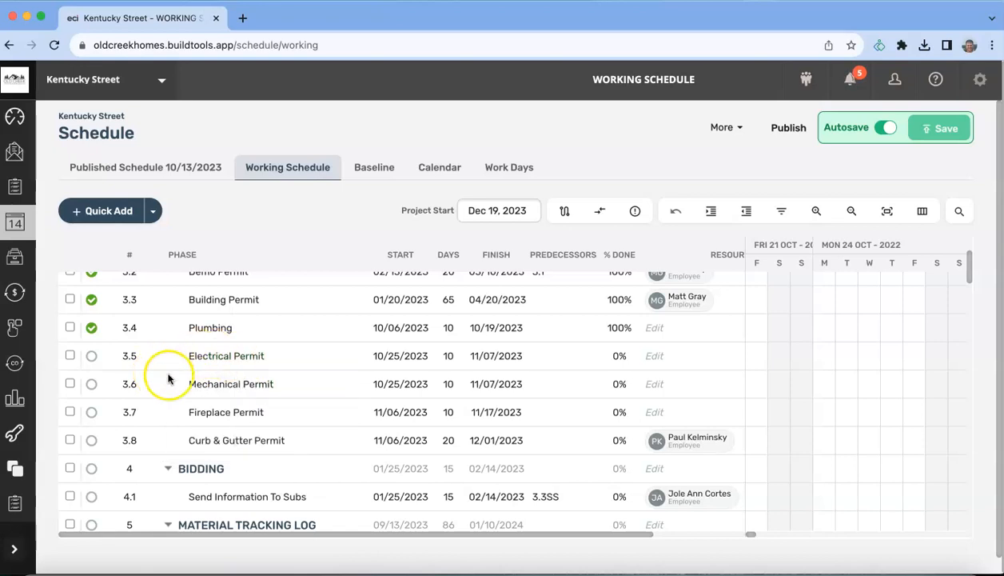
scroll(164, 374, up, 3)
click(167, 342)
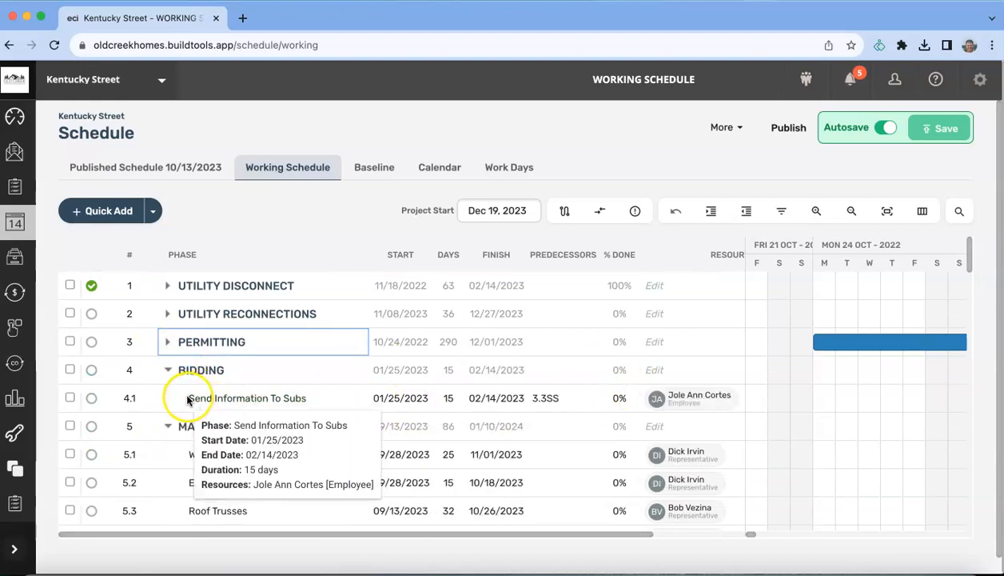
Step: Remove Send Information To Subs' current employee and assign a different one from the suggestions
click(674, 400)
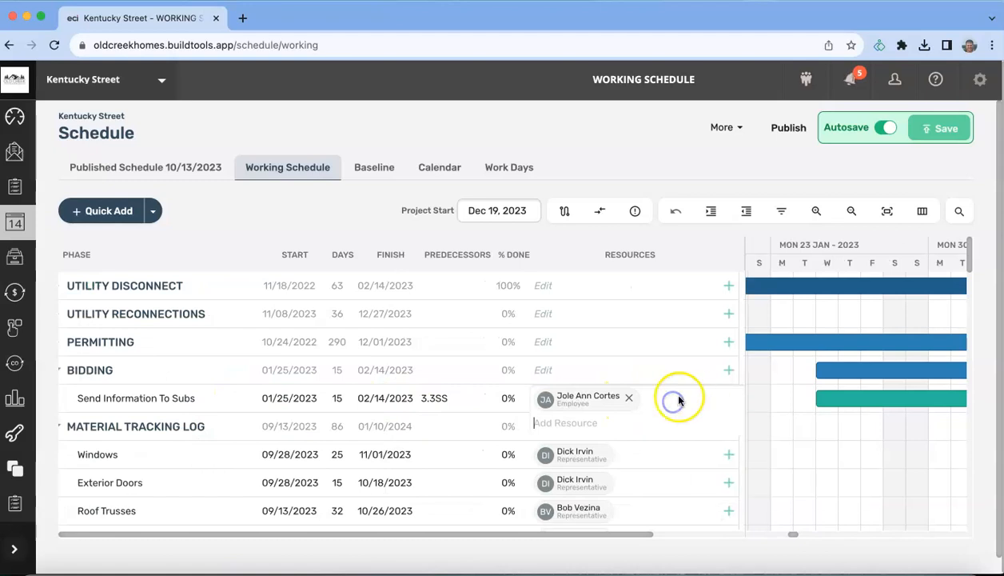
click(631, 398)
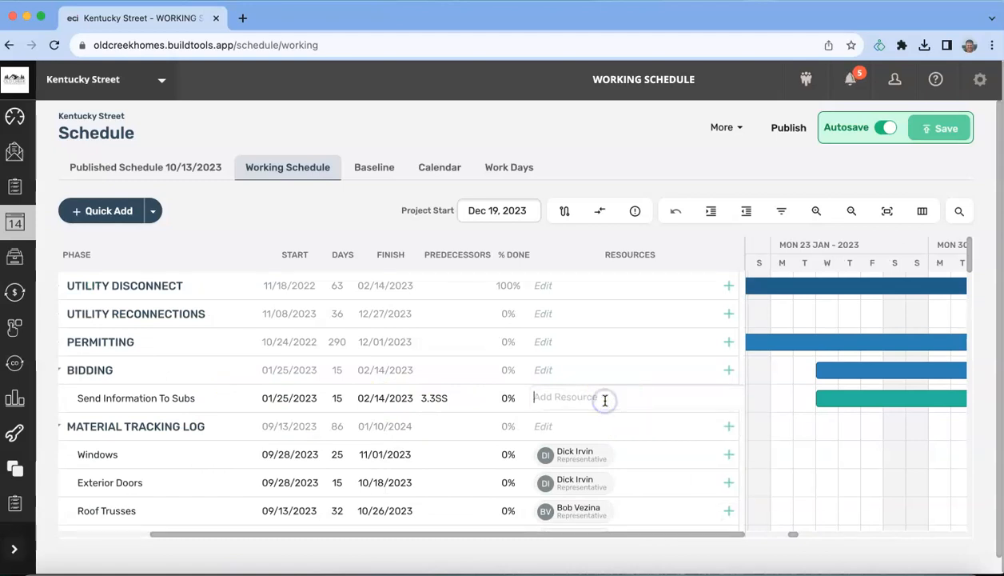
text(mar)
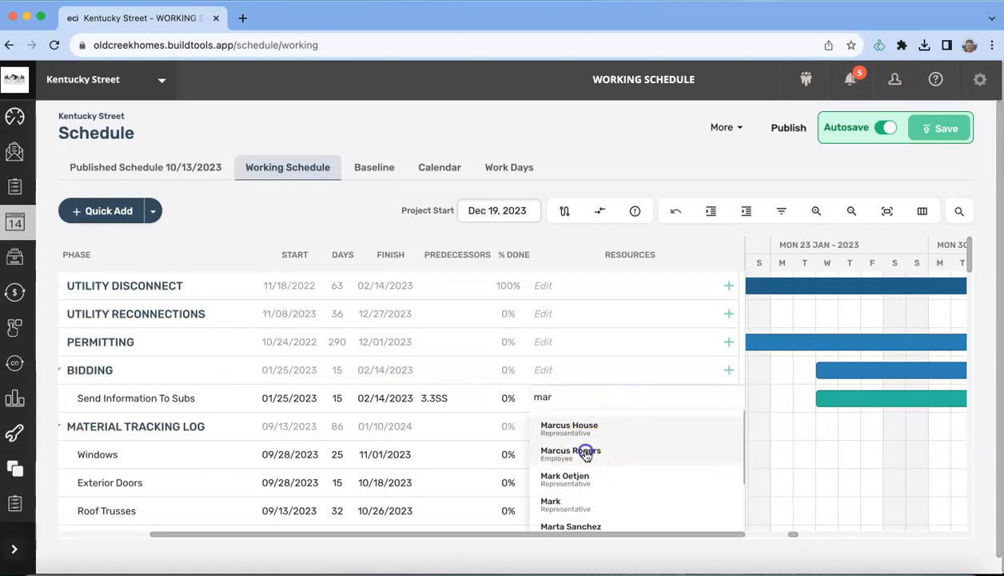
click(572, 450)
click(570, 380)
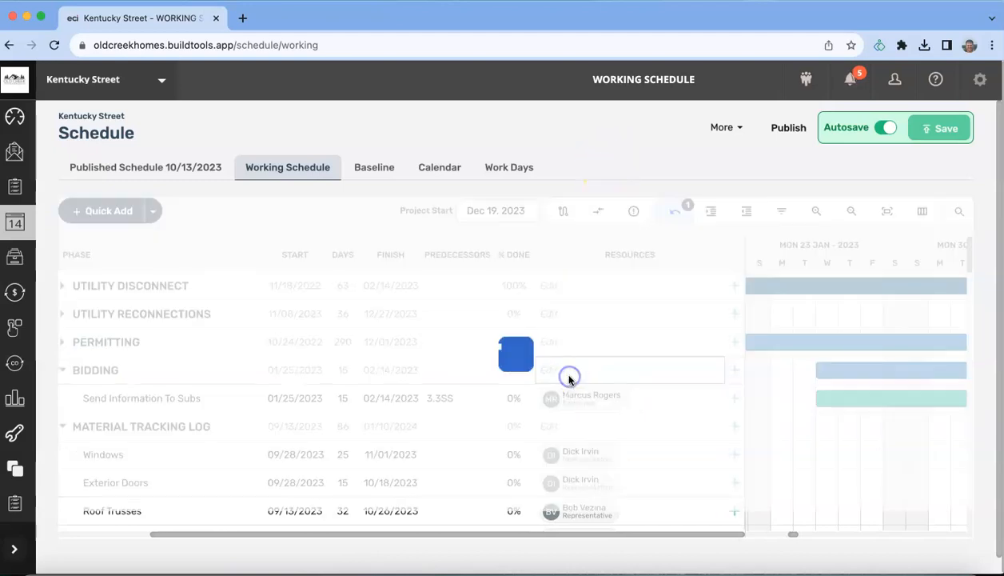
scroll(320, 531, down, 8)
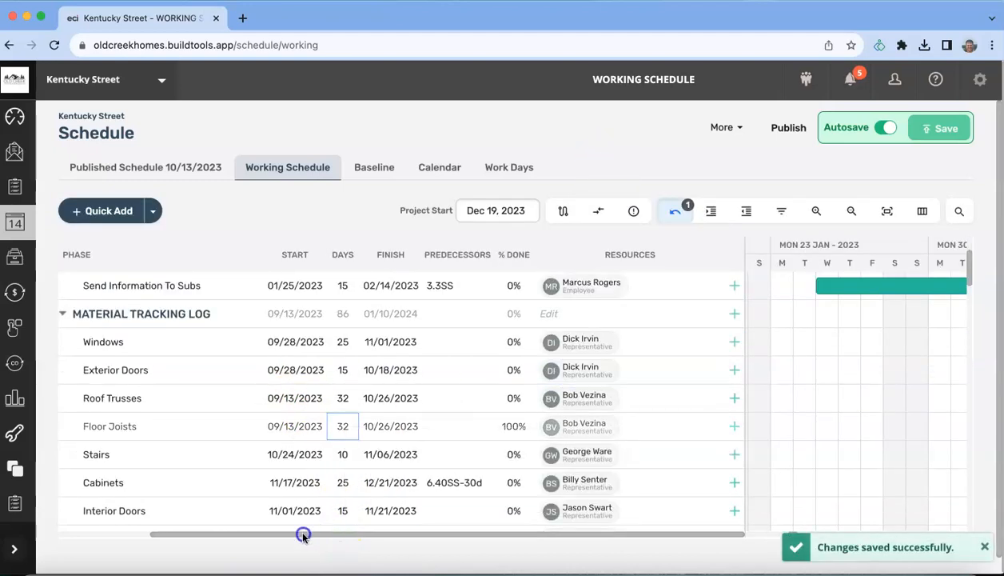
scroll(376, 472, up, 8)
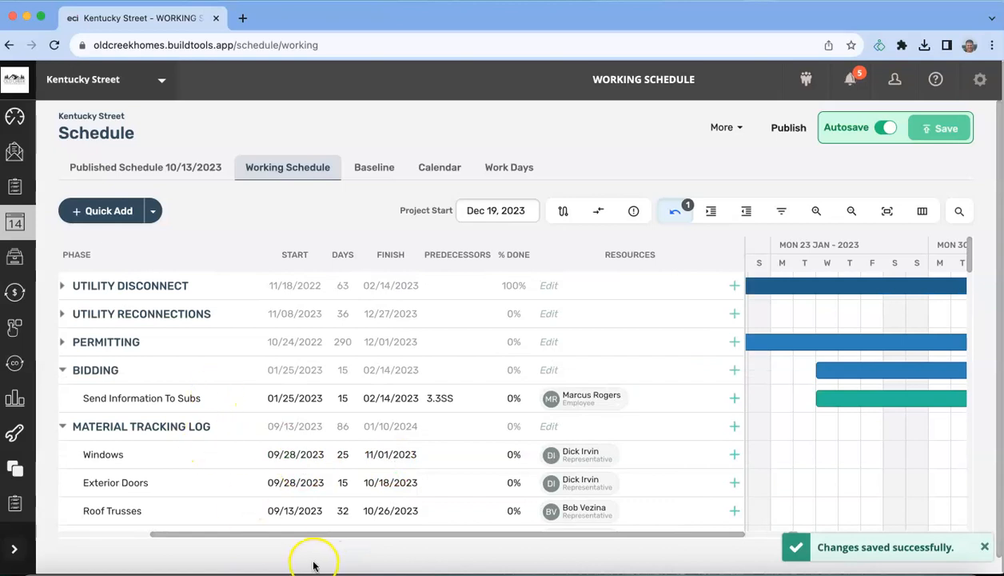
drag(316, 534, 254, 534)
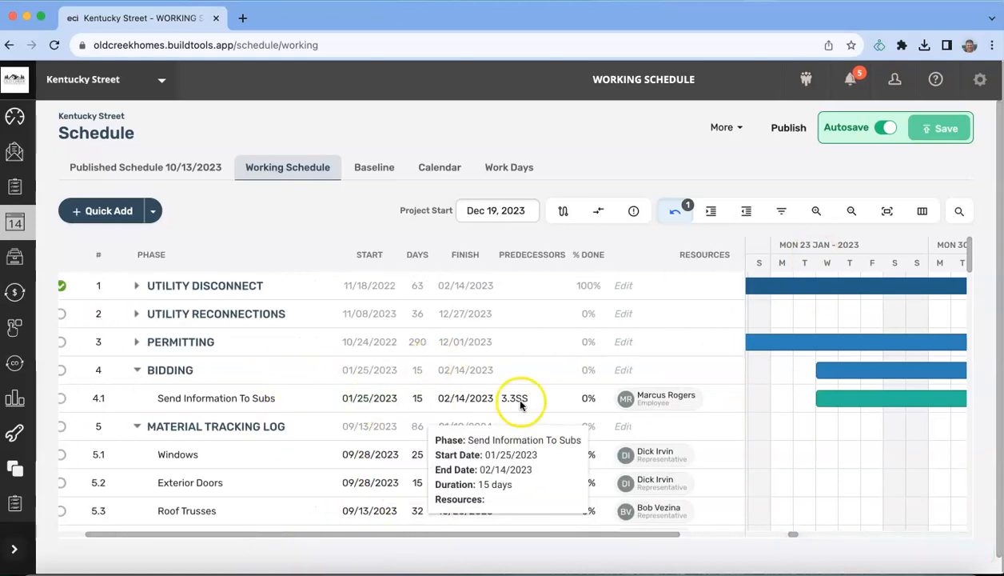
scroll(148, 407, down, 10)
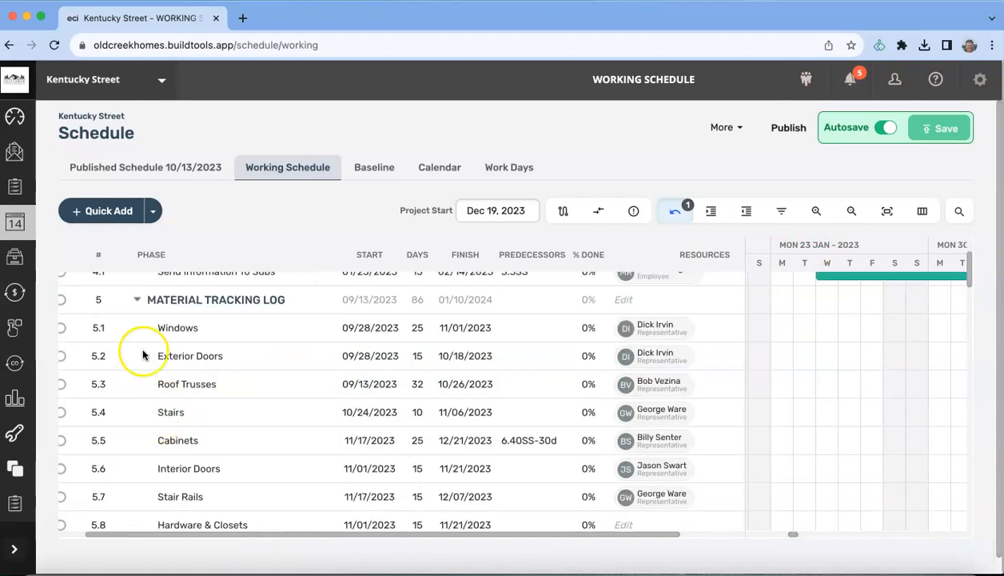
scroll(152, 388, down, 15)
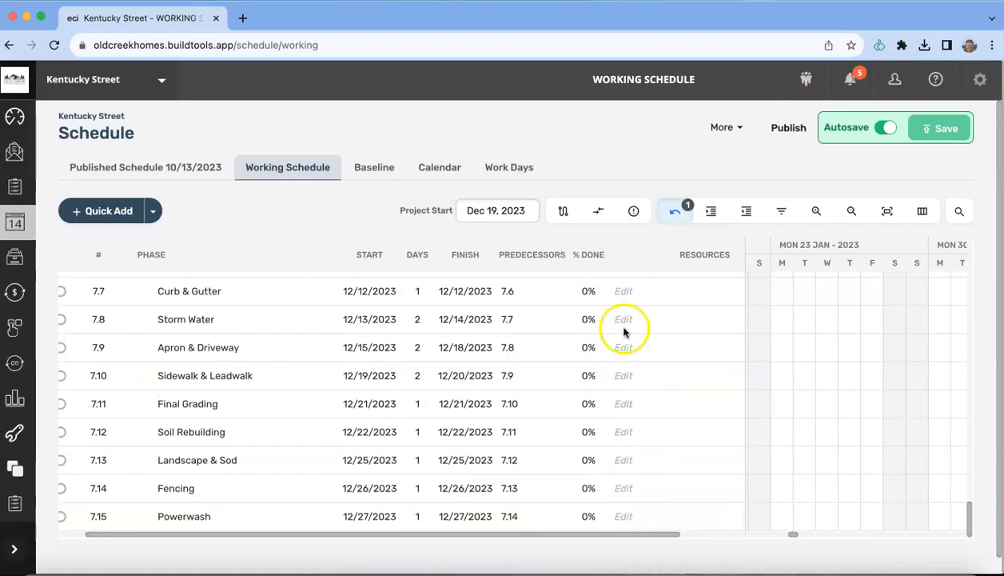
scroll(625, 355, up, 4)
scroll(625, 357, up, 5)
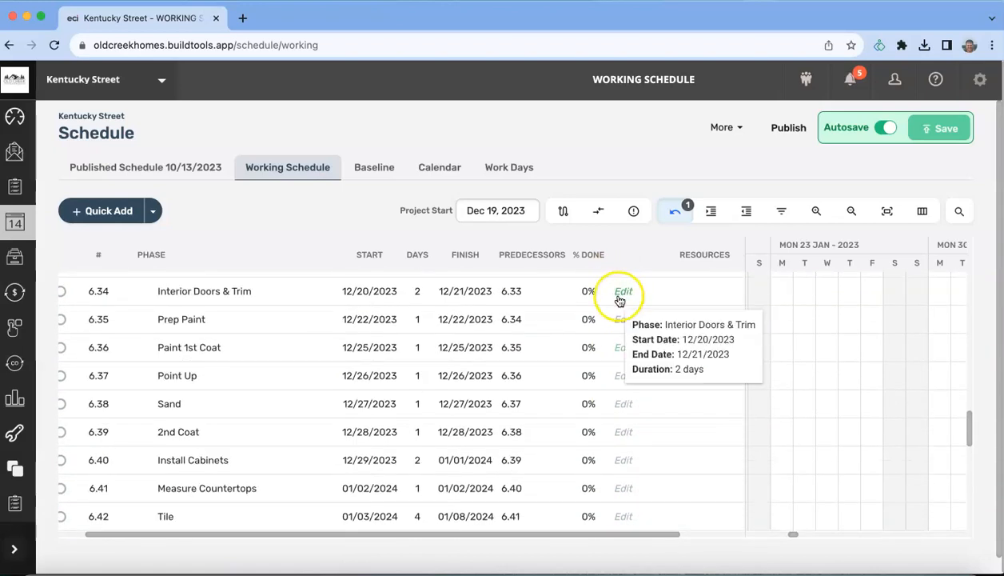
scroll(226, 435, up, 15)
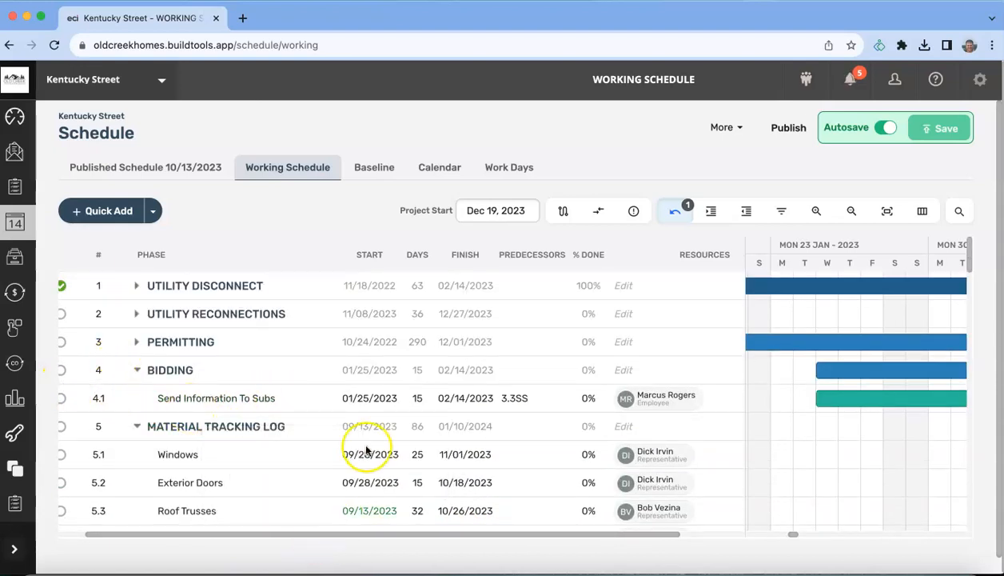
Step: Clear the 3.3SS predecessor, set the start to 11/08/2023 and the duration to 5 days
click(345, 399)
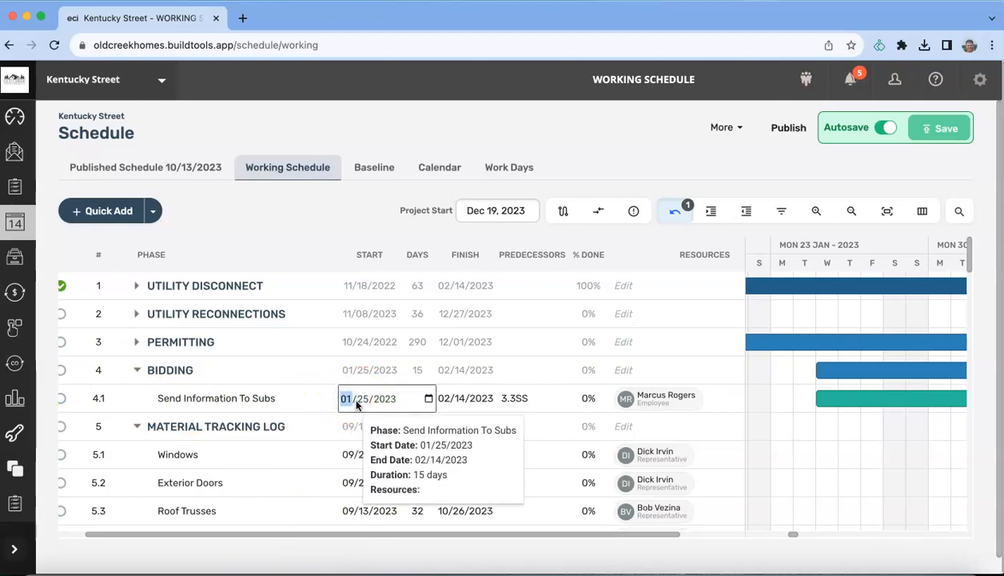
key(Return)
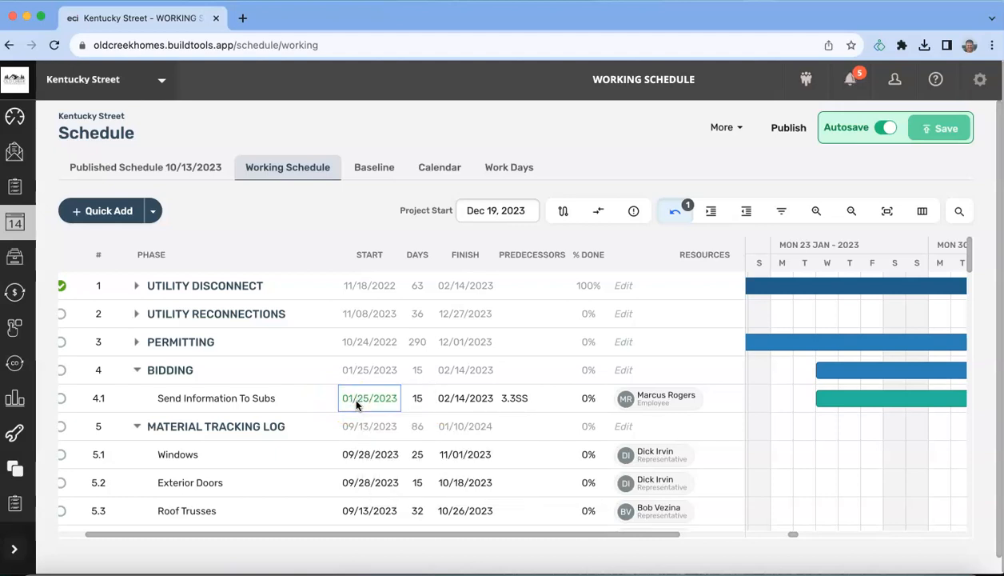
click(515, 402)
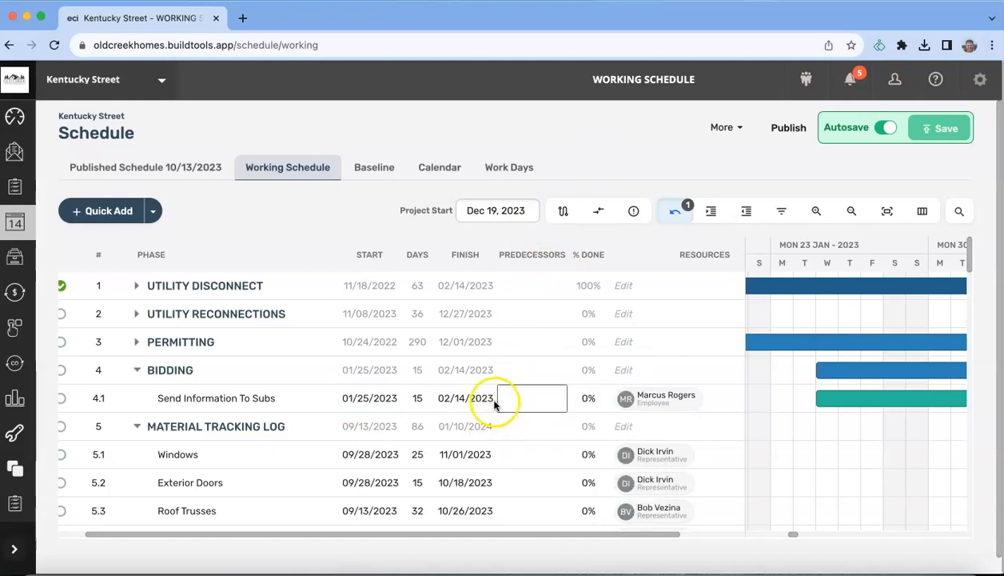
click(347, 401)
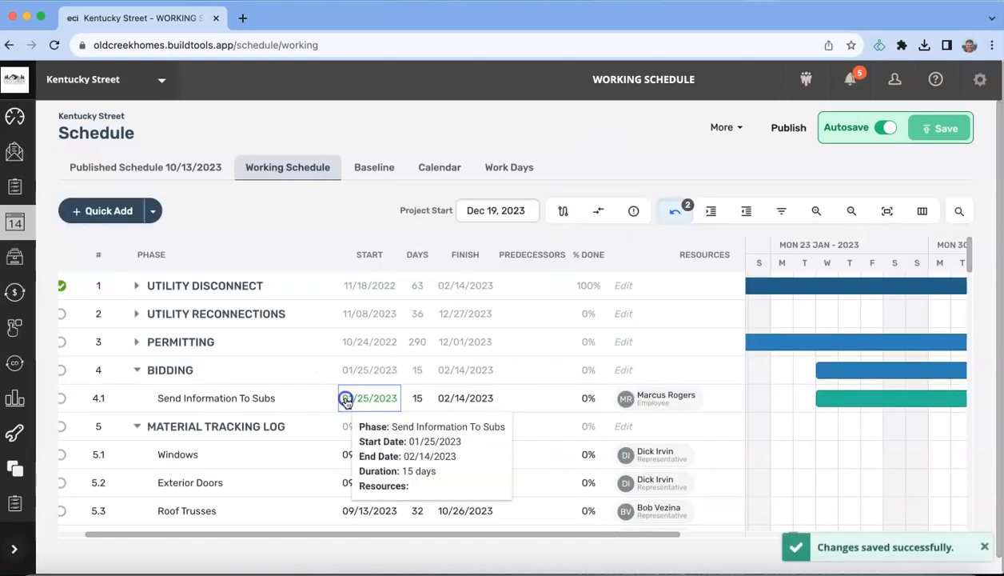
text(11/08)
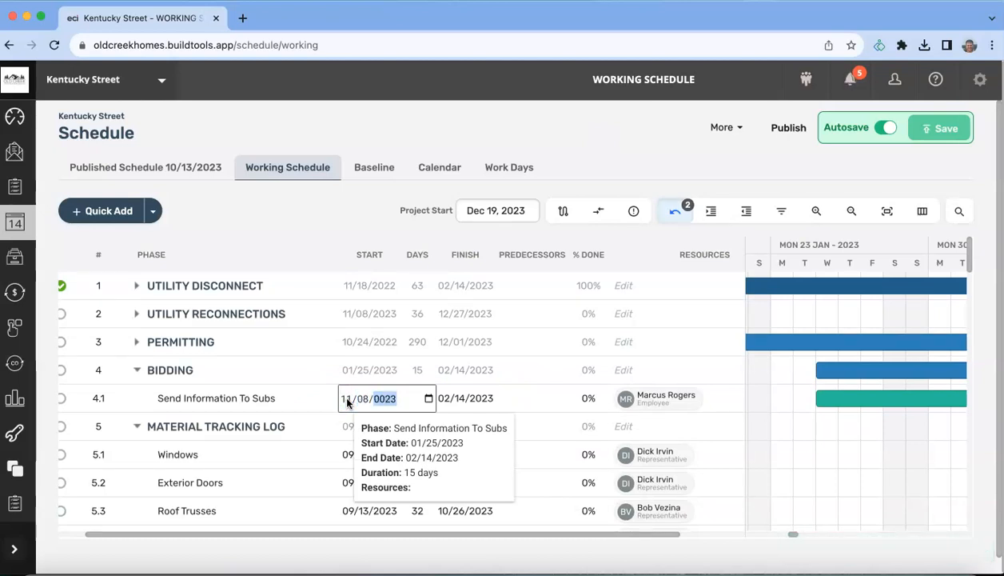
key(Return)
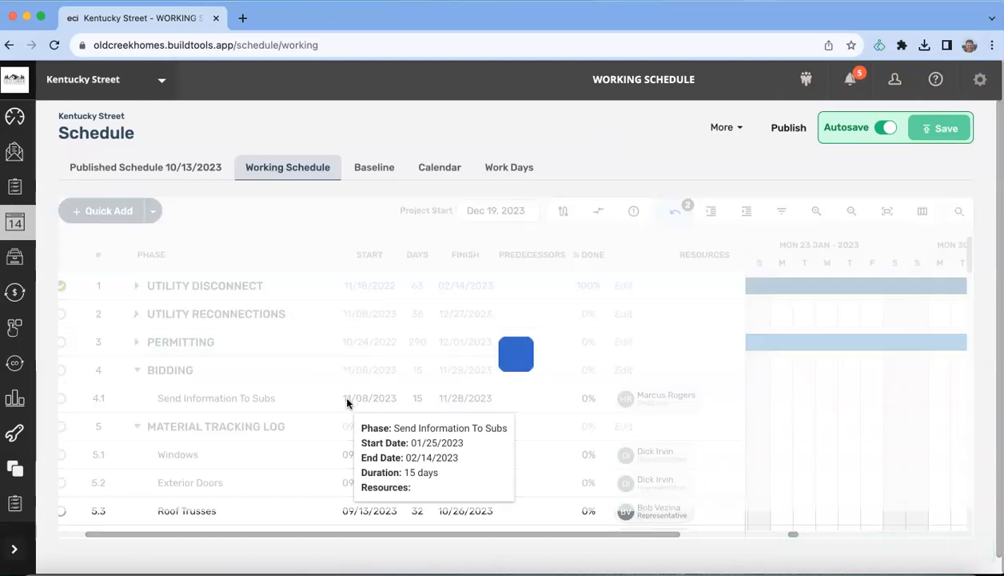
click(418, 399)
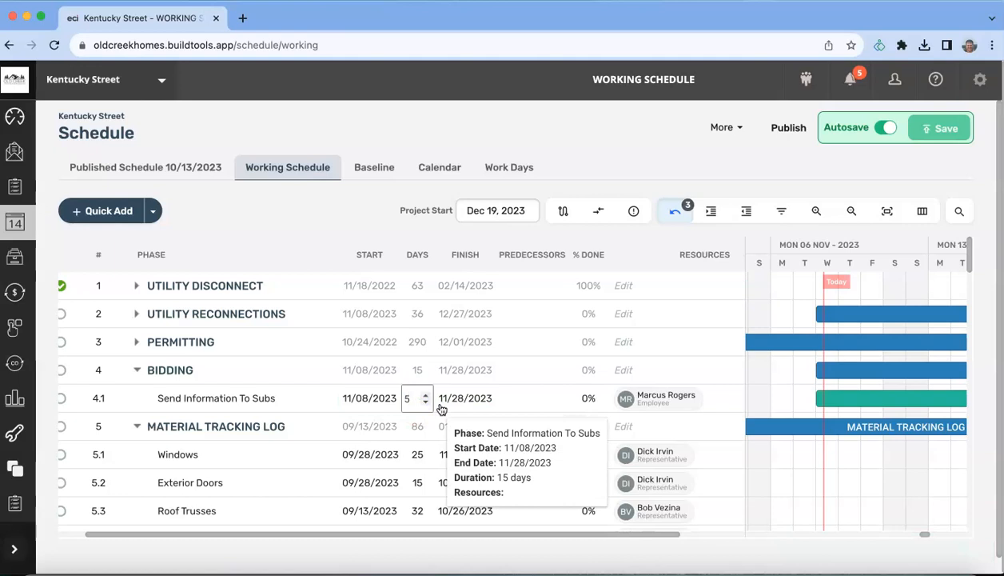
key(Return)
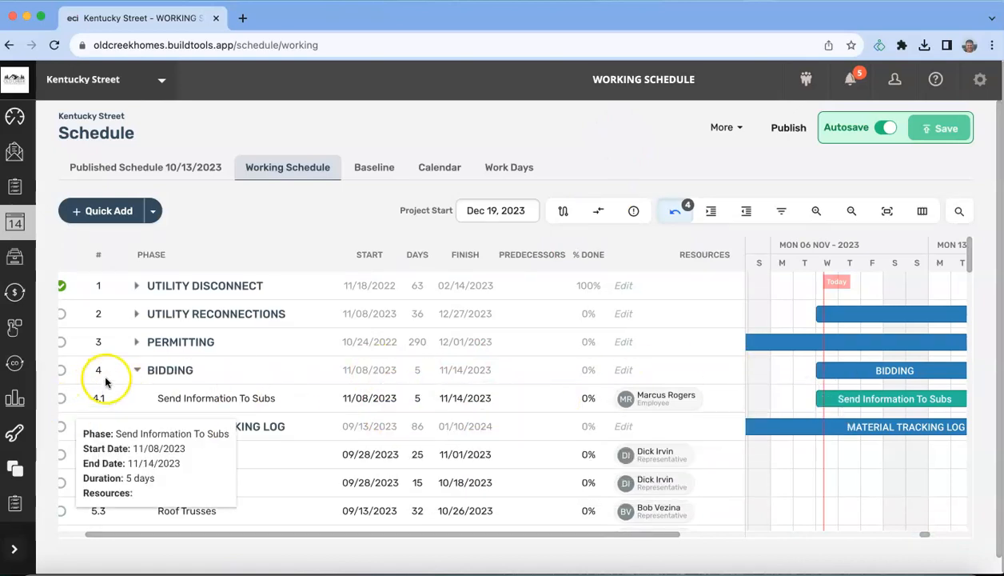
Step: Collapse Bidding and scroll down to the Material Tracking Log tasks
click(137, 369)
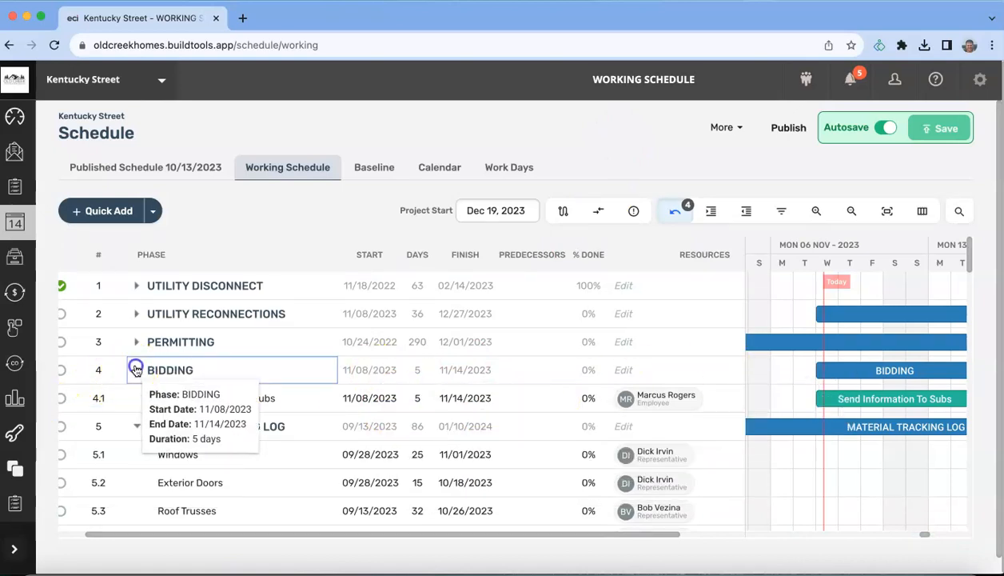
click(296, 533)
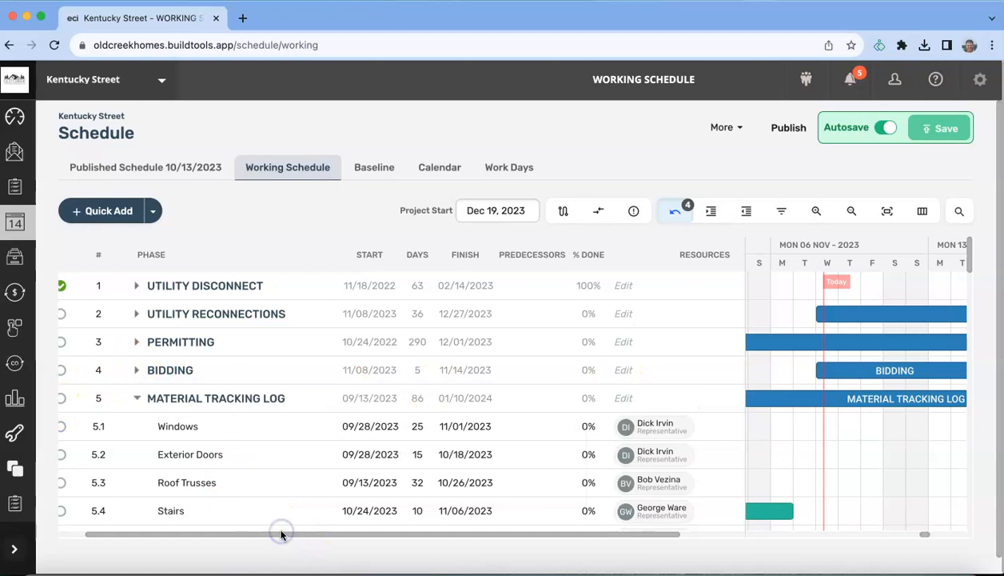
scroll(287, 458, down, 3)
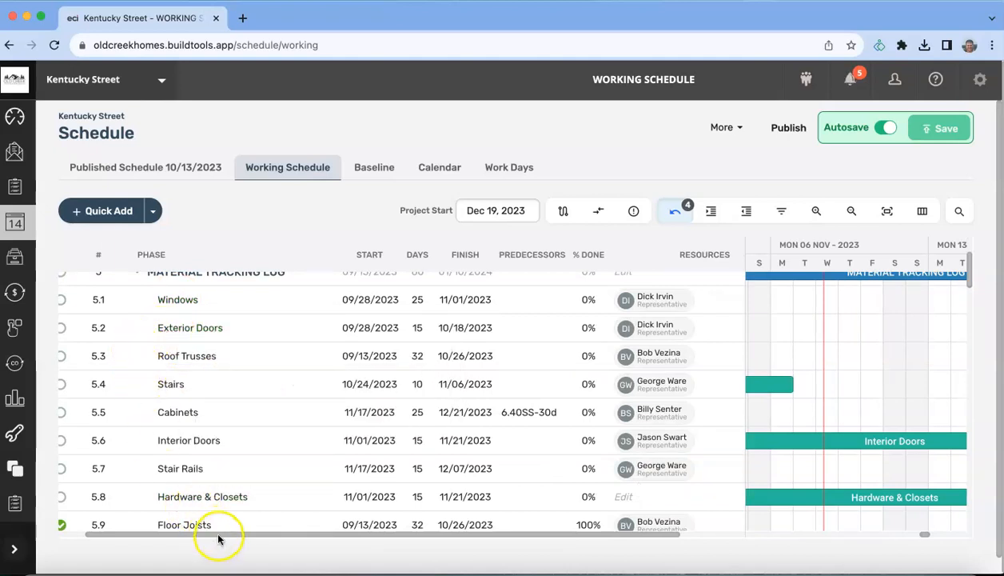
scroll(188, 538, left, 1)
drag(212, 536, 189, 538)
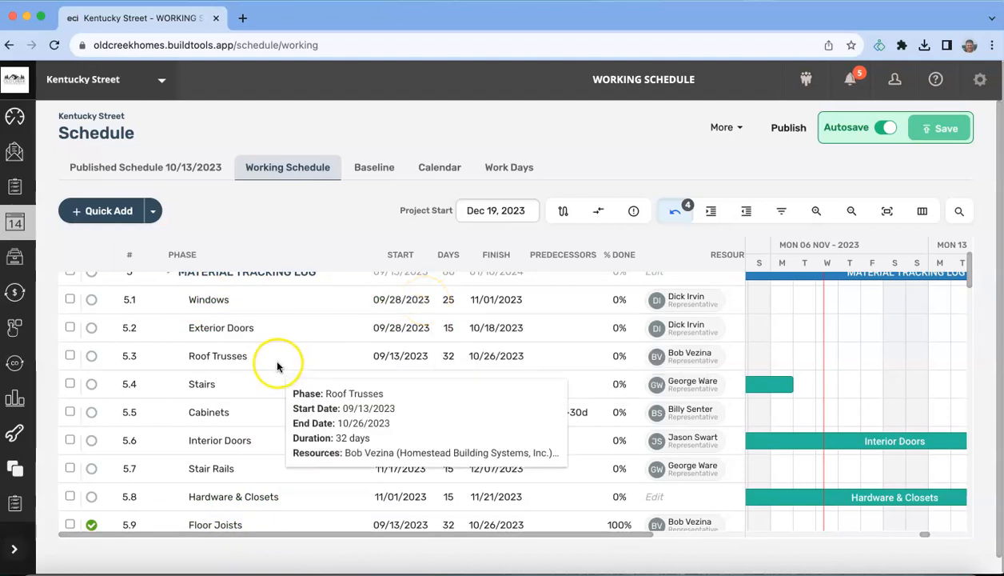
scroll(277, 366, down, 10)
scroll(277, 366, down, 5)
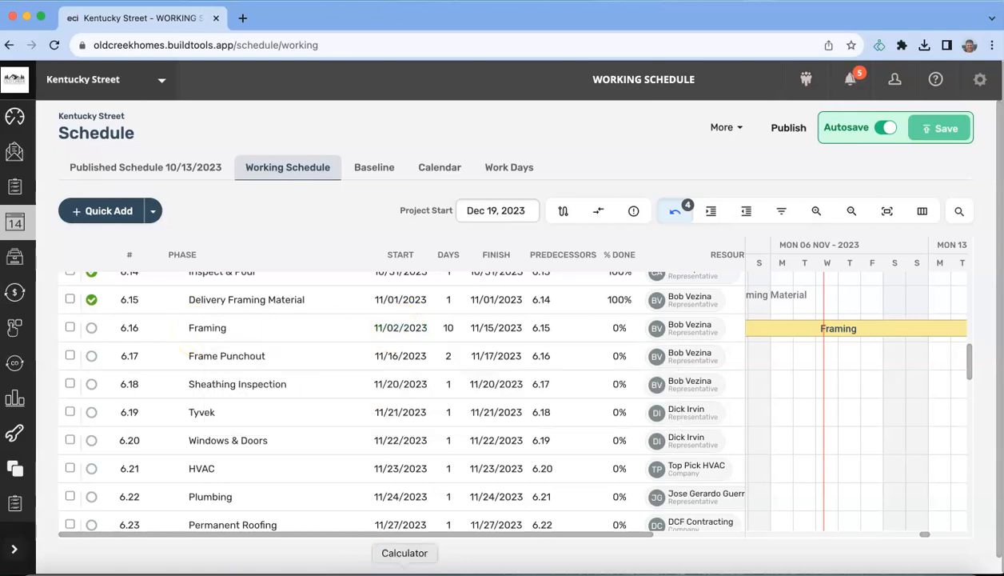
Step: Bring the Outlook calendar onto this screen and maximize it
click(374, 573)
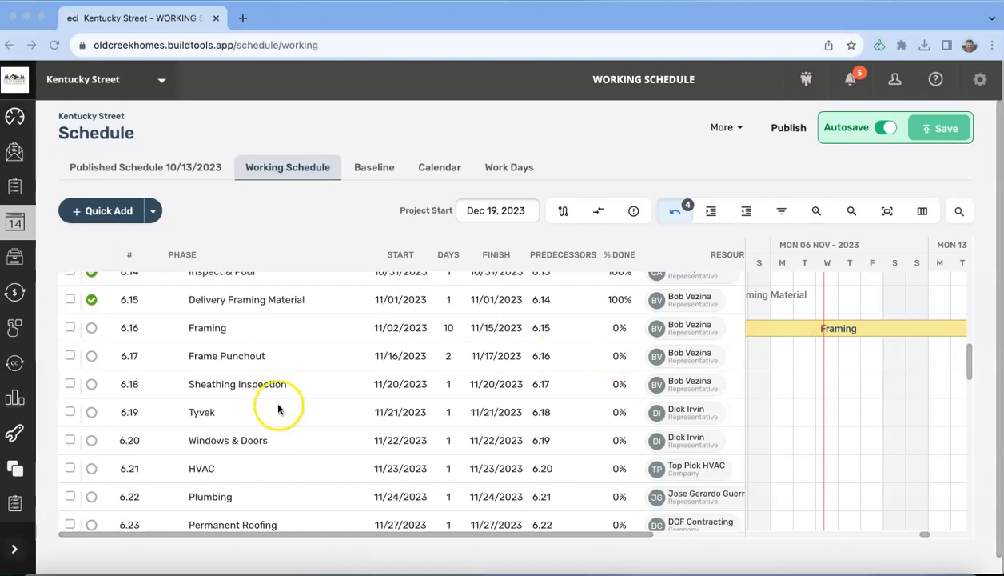
scroll(271, 388, down, 4)
scroll(271, 388, up, 10)
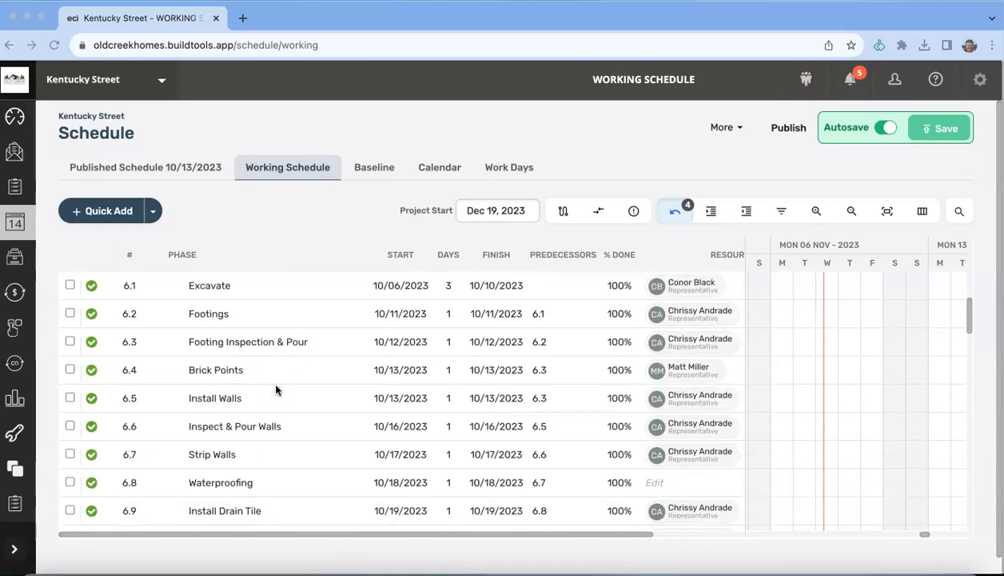
scroll(276, 388, up, 5)
scroll(276, 388, down, 2)
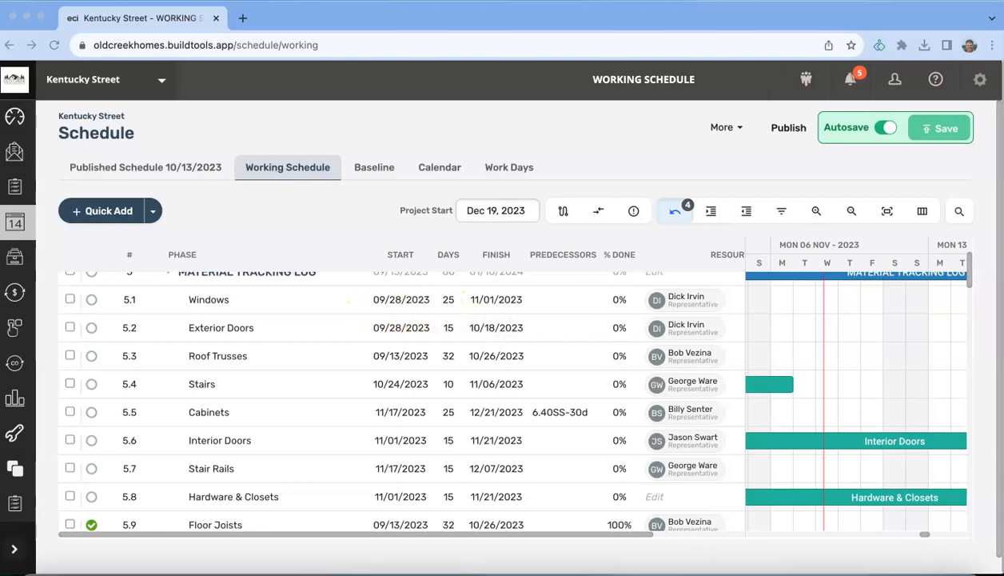
drag(1003, 24, 514, 74)
double_click(515, 74)
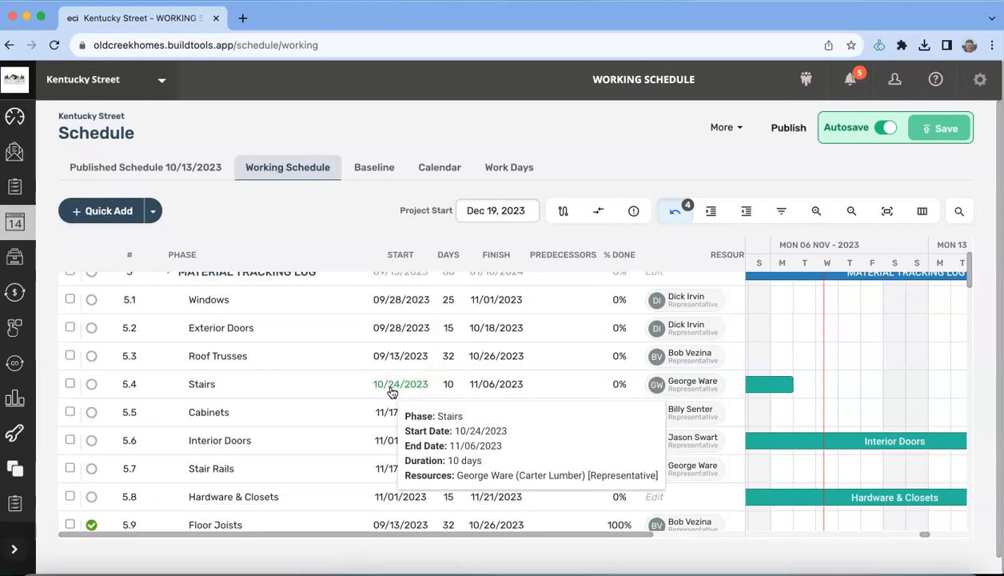
Step: Move the Stairs start date to 11/15/2023
click(384, 389)
text(11)
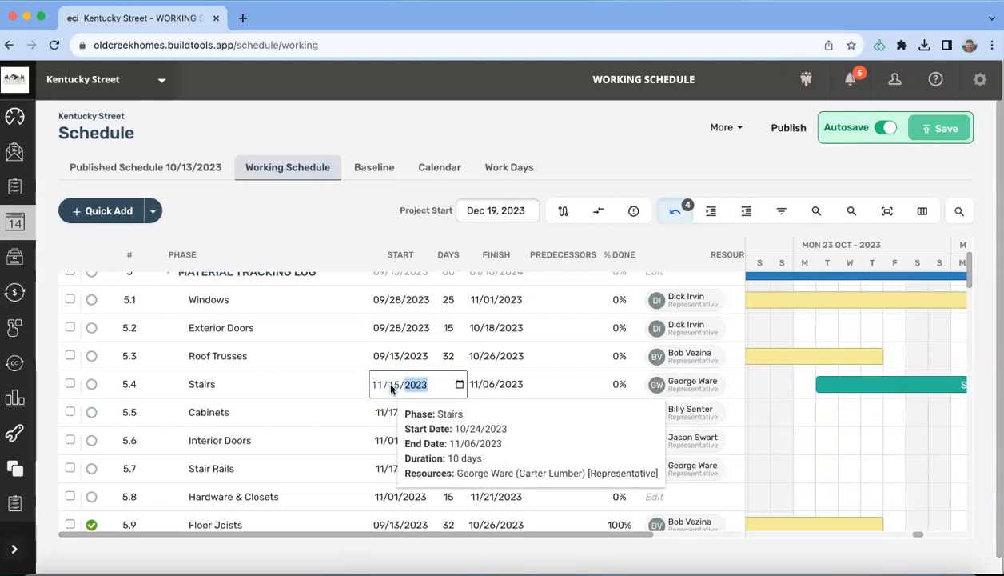
key(Return)
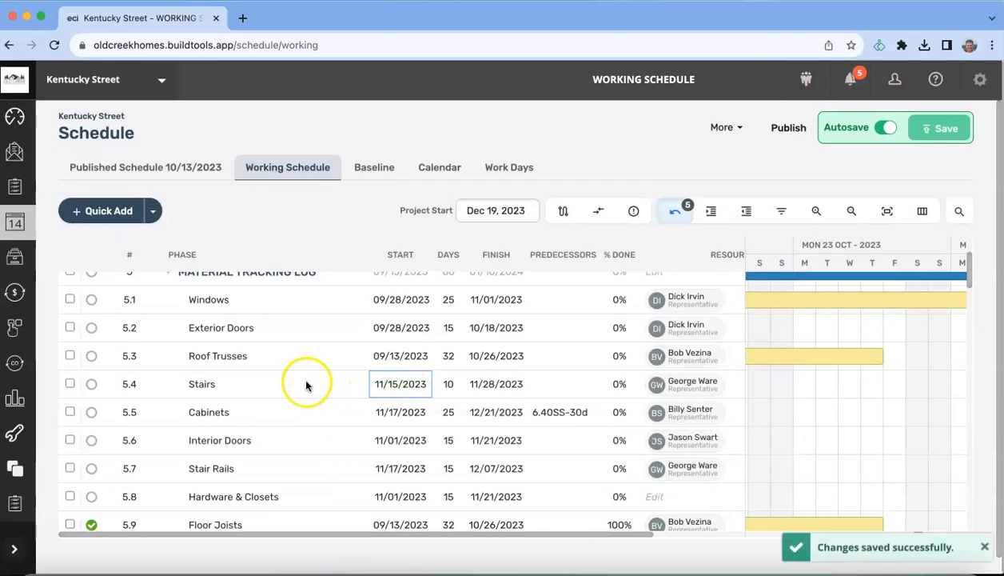
Step: Make Windows a 1-day task starting 11/16/2023
mouse_move(308, 394)
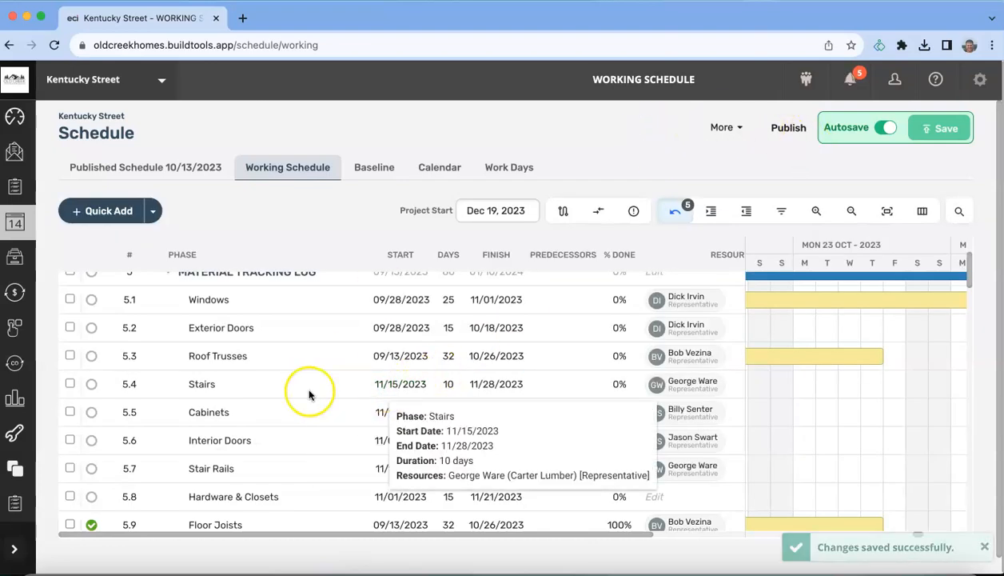
click(379, 301)
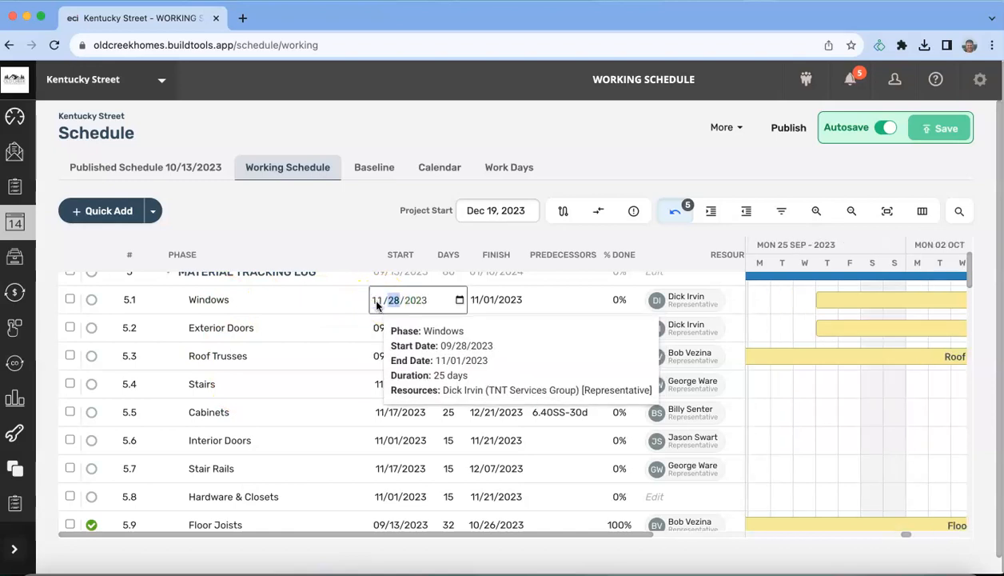
text(11/16/2023)
key(Return)
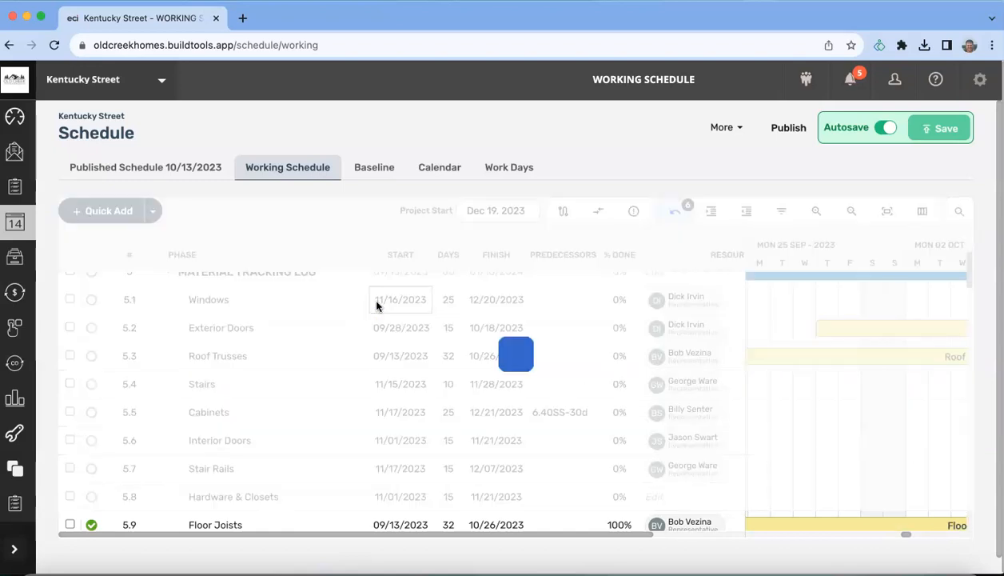
click(452, 300)
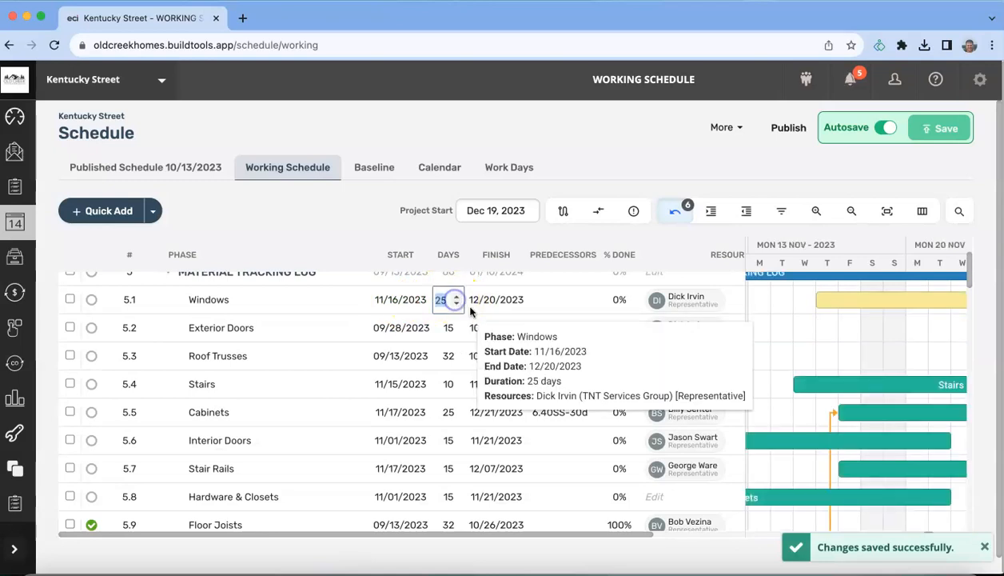
text(1)
key(Return)
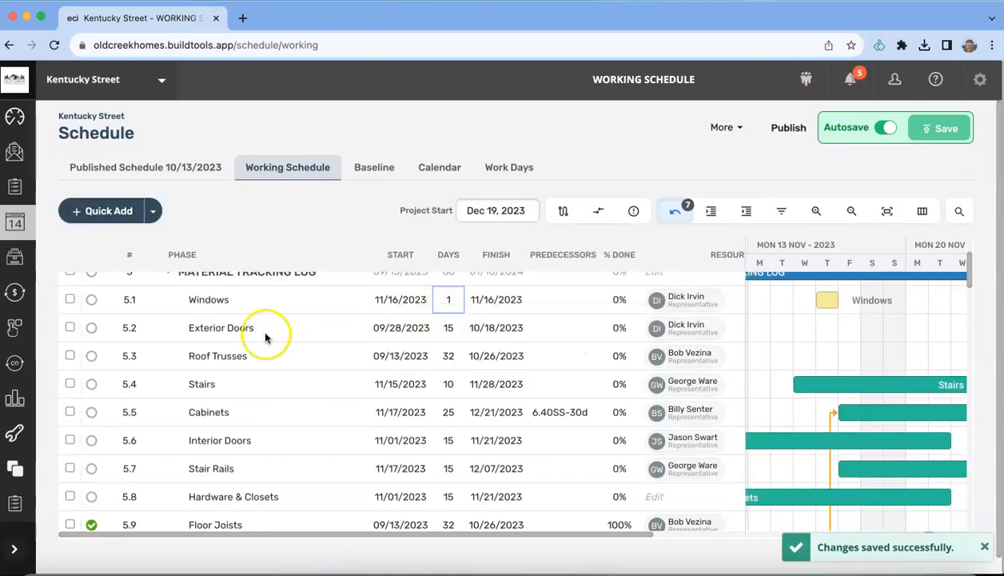
Step: Make Exterior Doors a 1-day task on 11/16/2023 and dismiss the save notice
click(378, 328)
text(11/1)
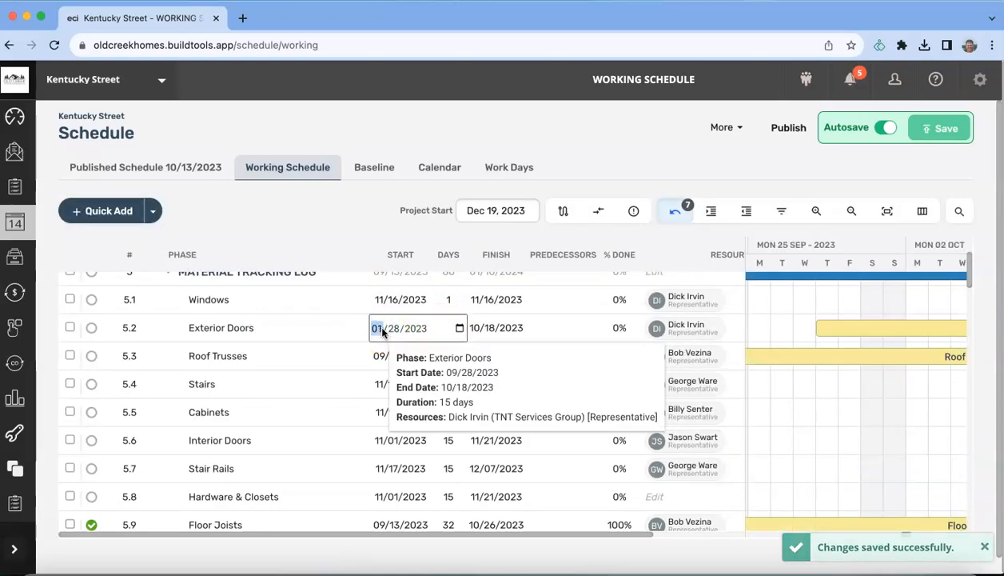
text(6)
key(Return)
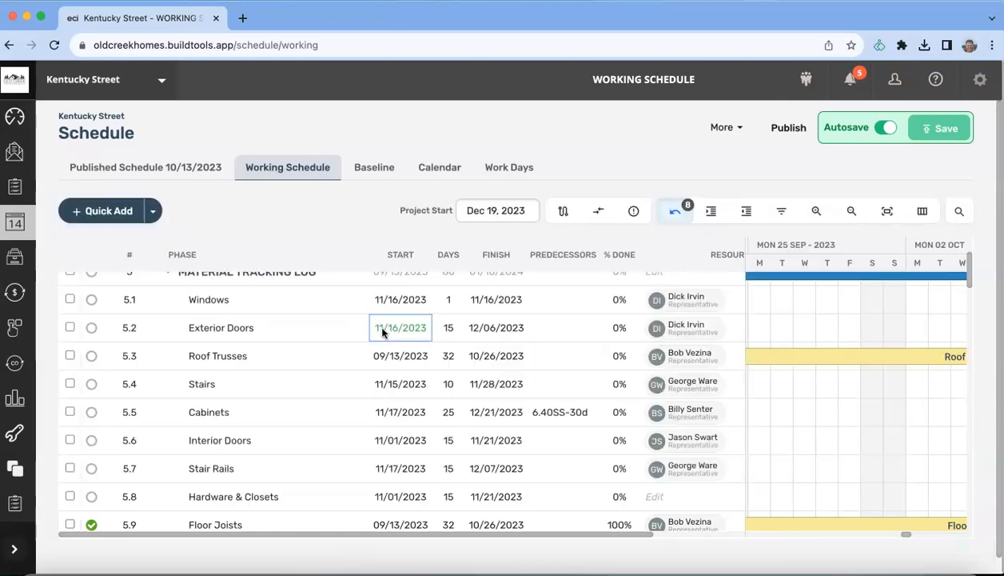
click(445, 329)
text(1)
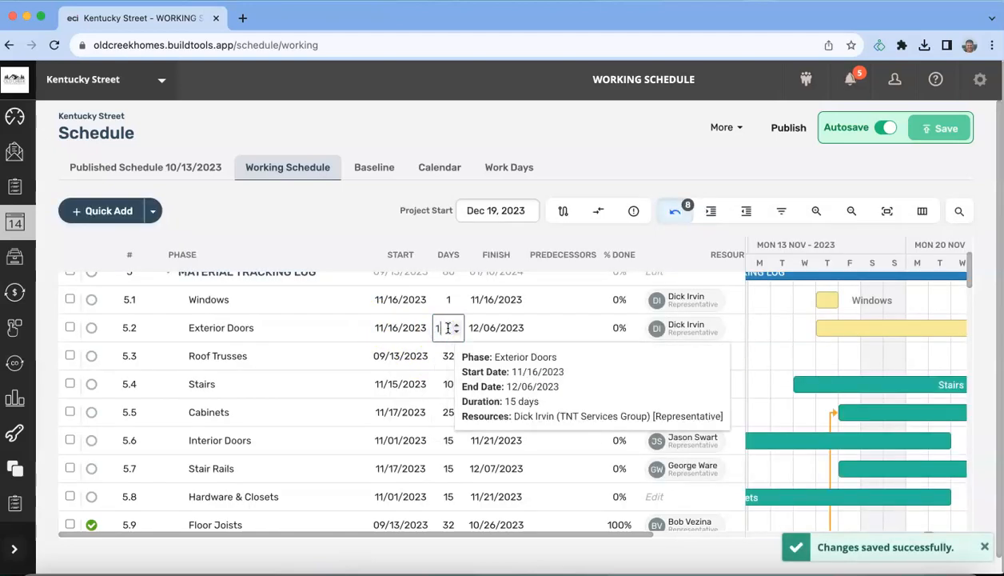
key(Return)
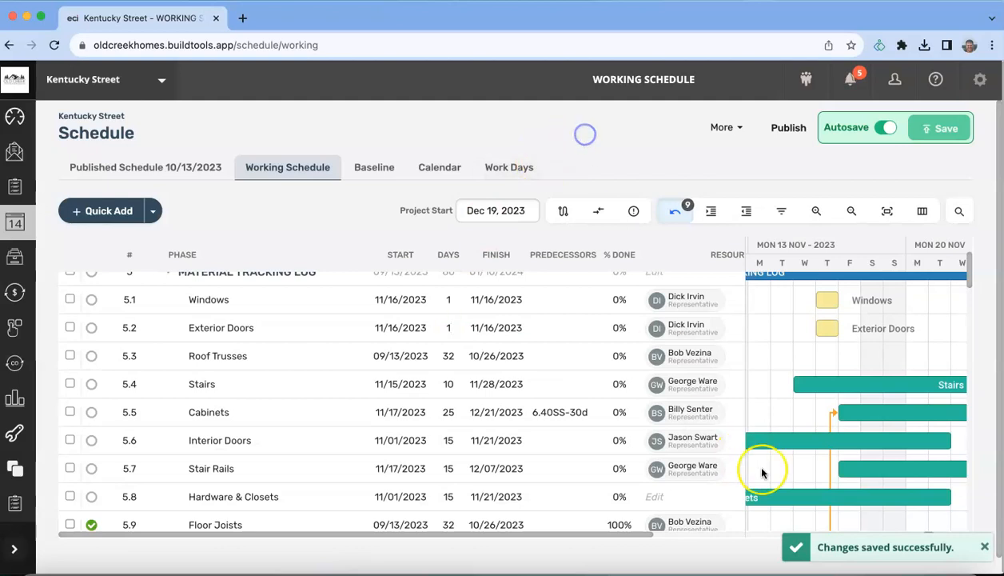
click(987, 548)
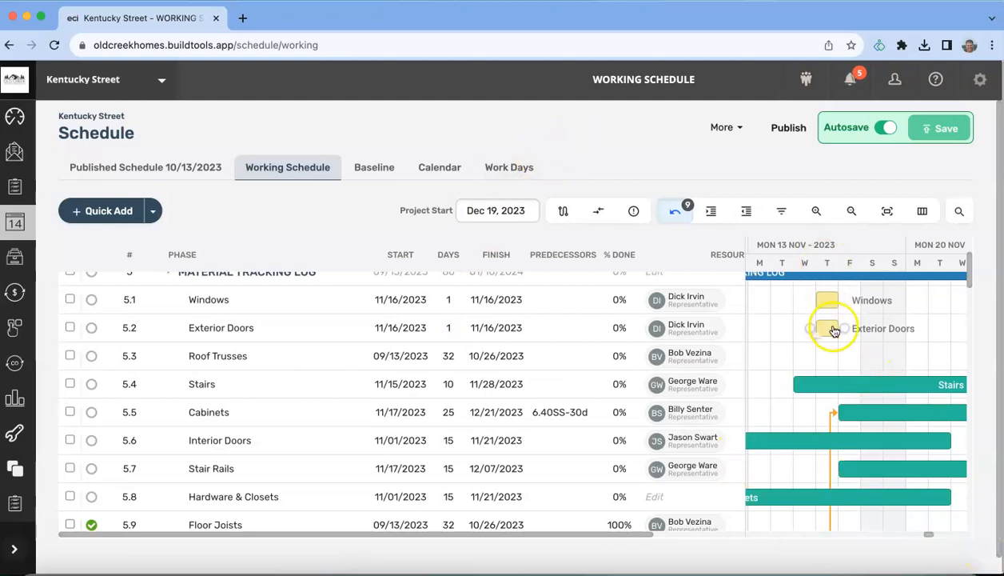
mouse_move(826, 311)
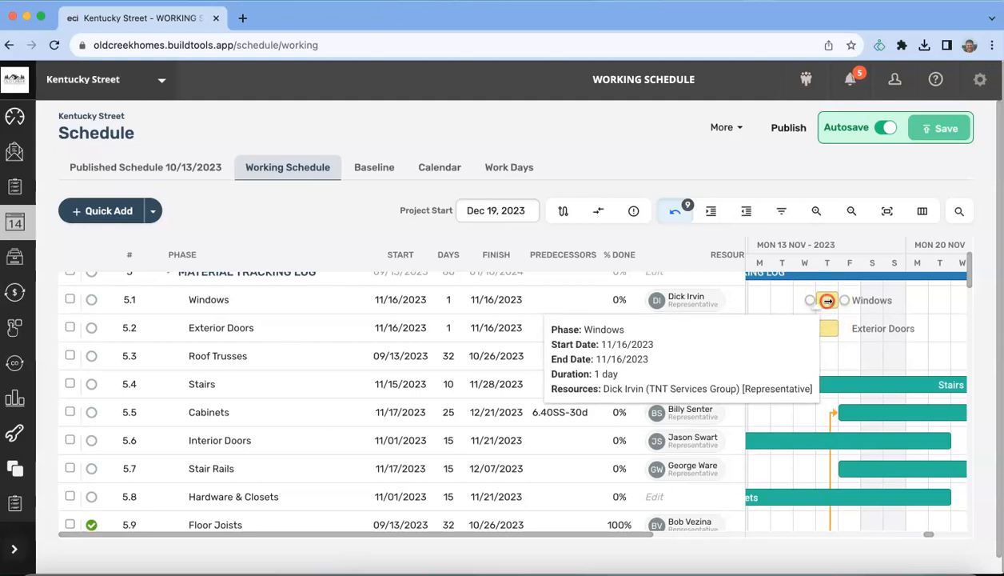
Step: Reset the Windows Gantt bar to the Default colour after briefly trying green
right_click(827, 300)
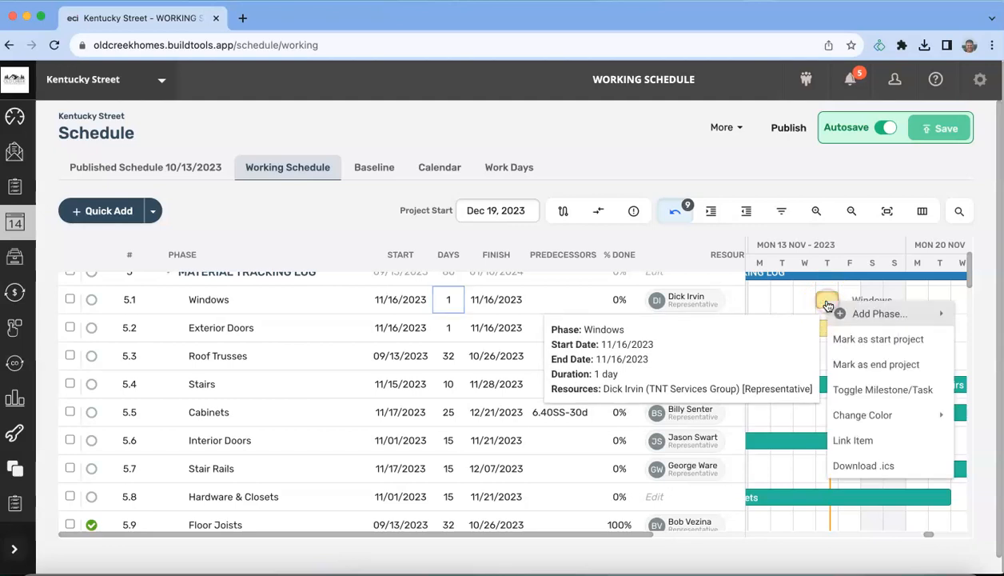
click(864, 417)
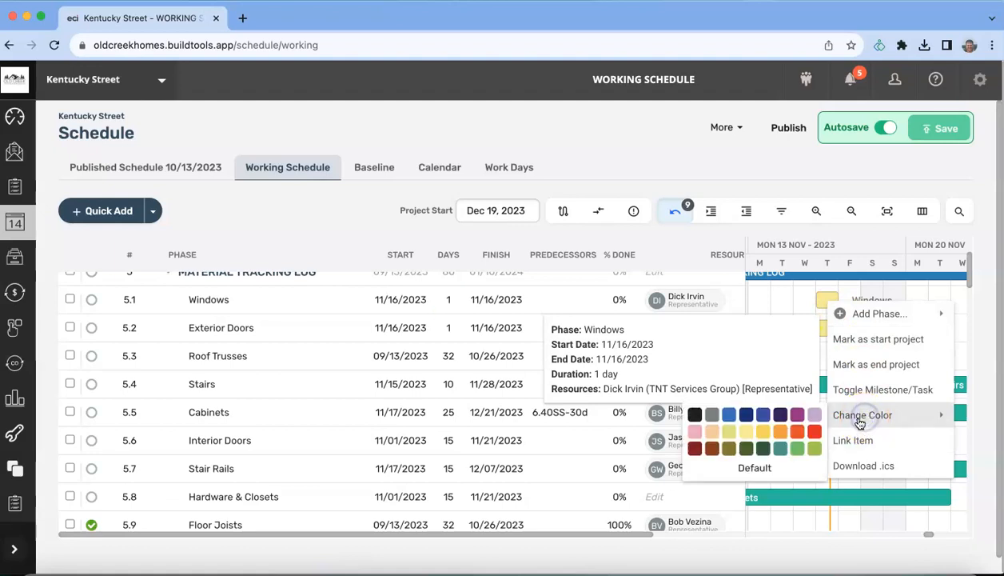
click(795, 452)
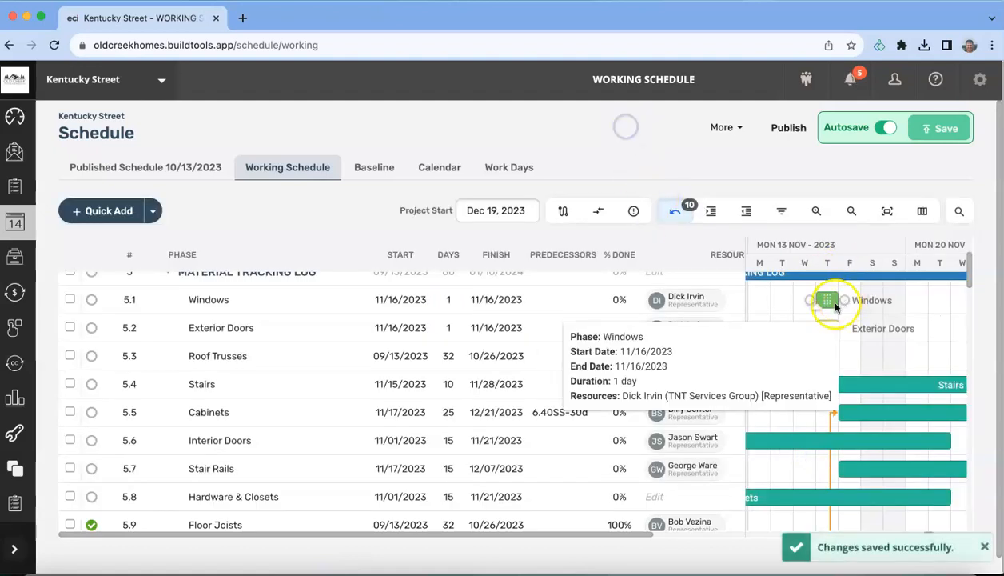
right_click(828, 301)
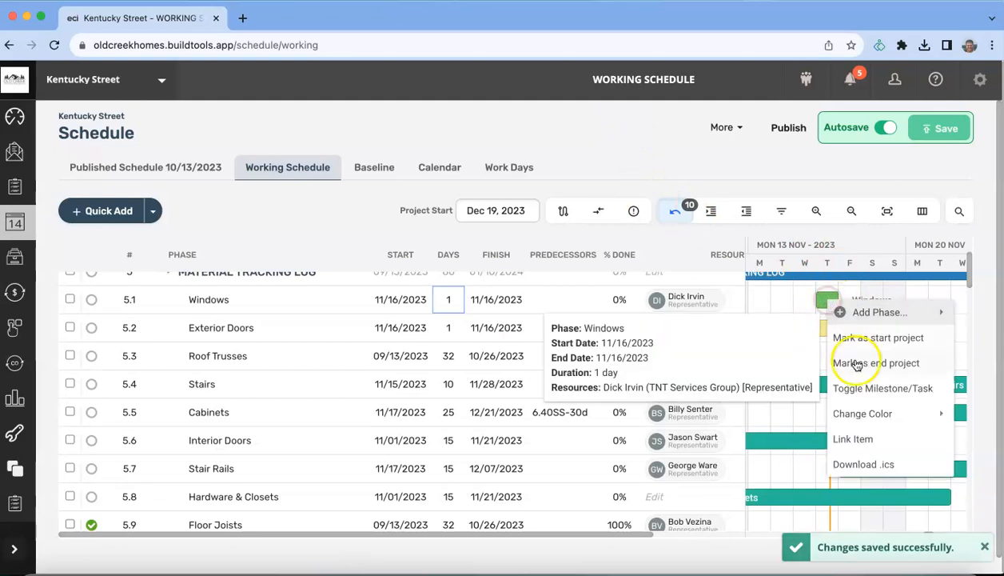
click(864, 415)
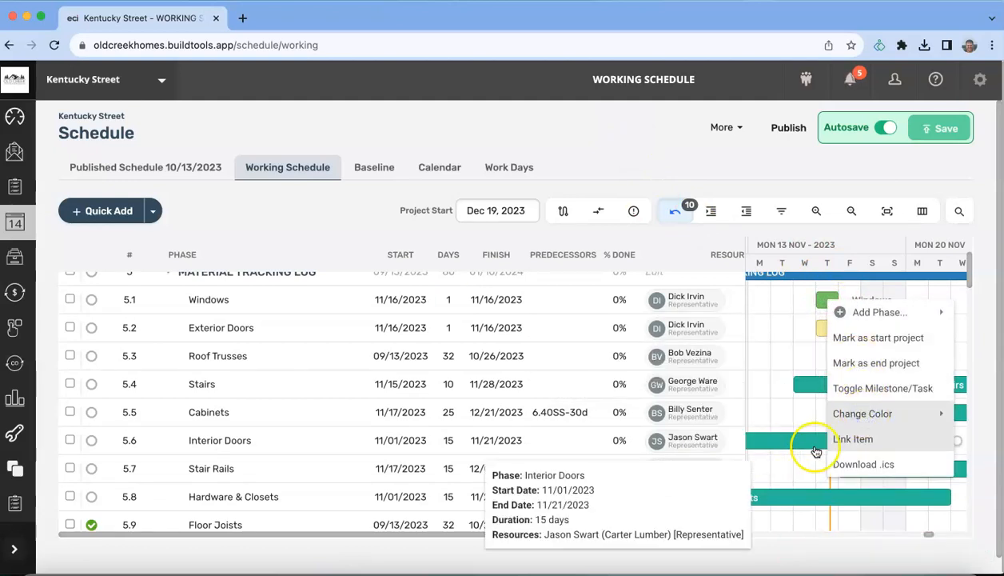
mouse_move(852, 415)
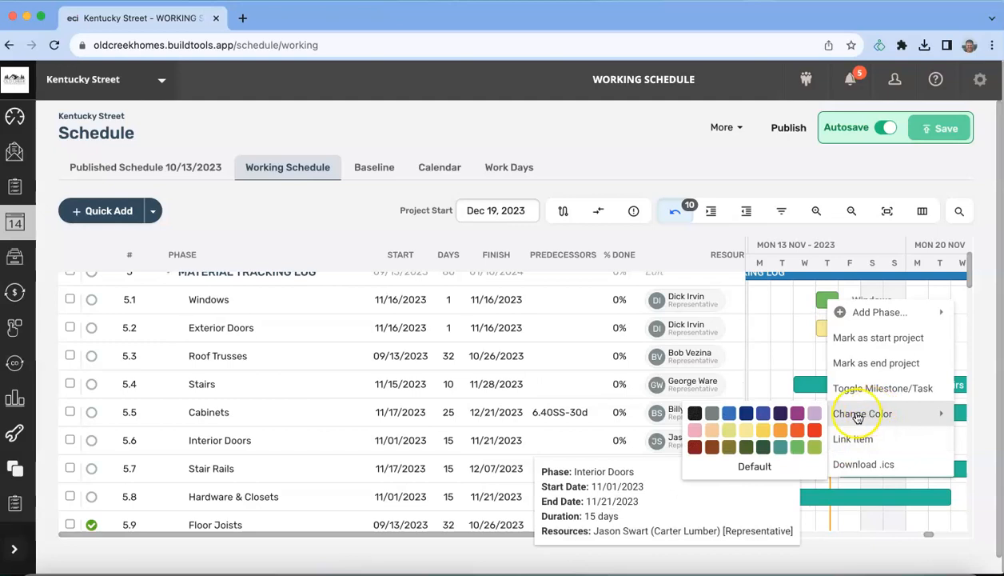
click(765, 468)
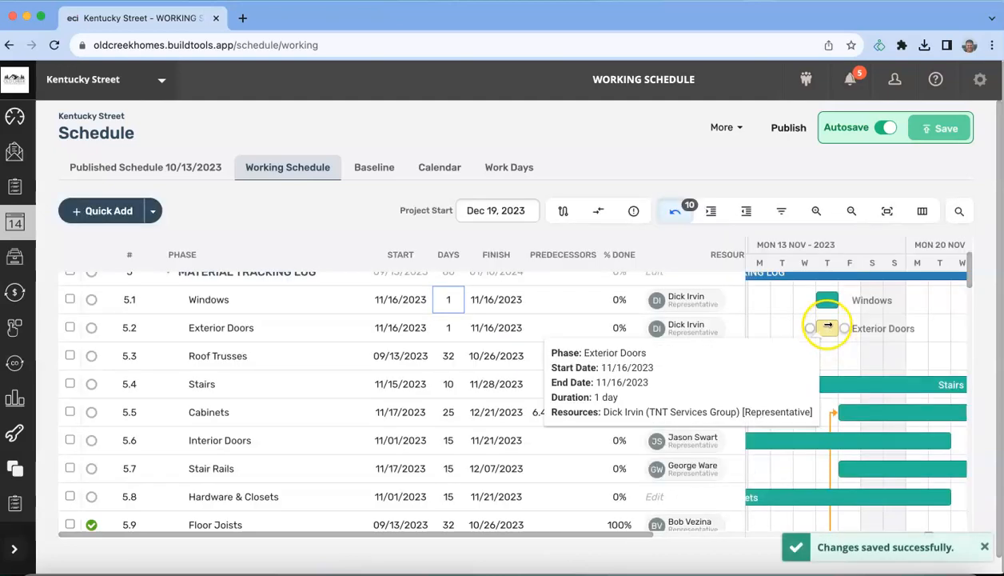
Step: Reset the Exterior Doors Gantt bar to the Default teal colour
right_click(826, 329)
mouse_move(839, 438)
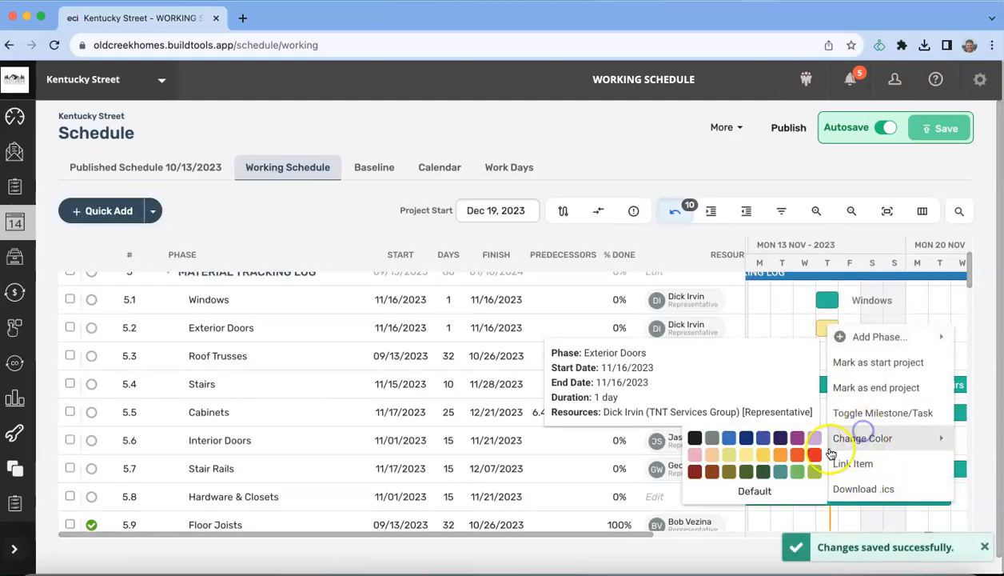
click(752, 493)
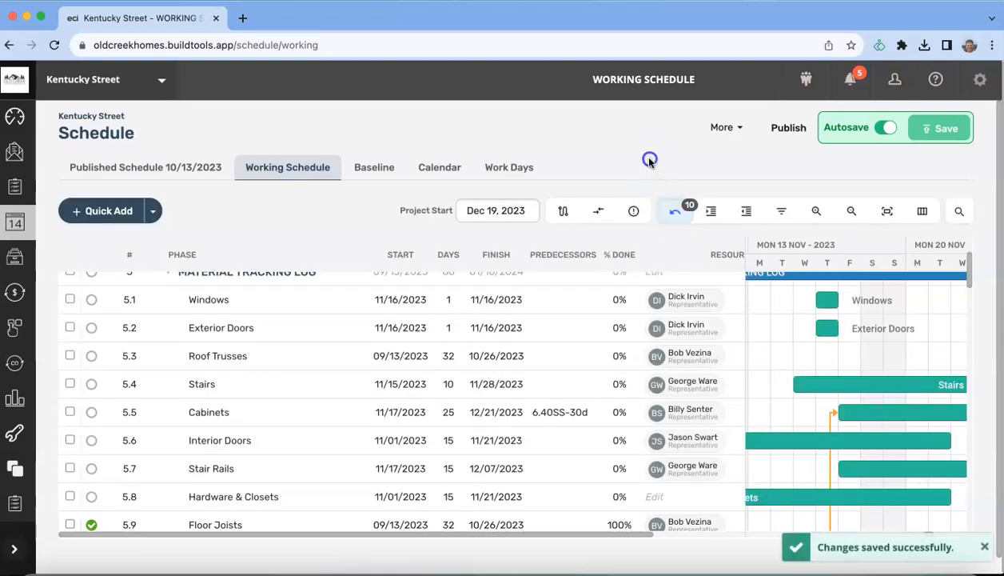
mouse_move(207, 337)
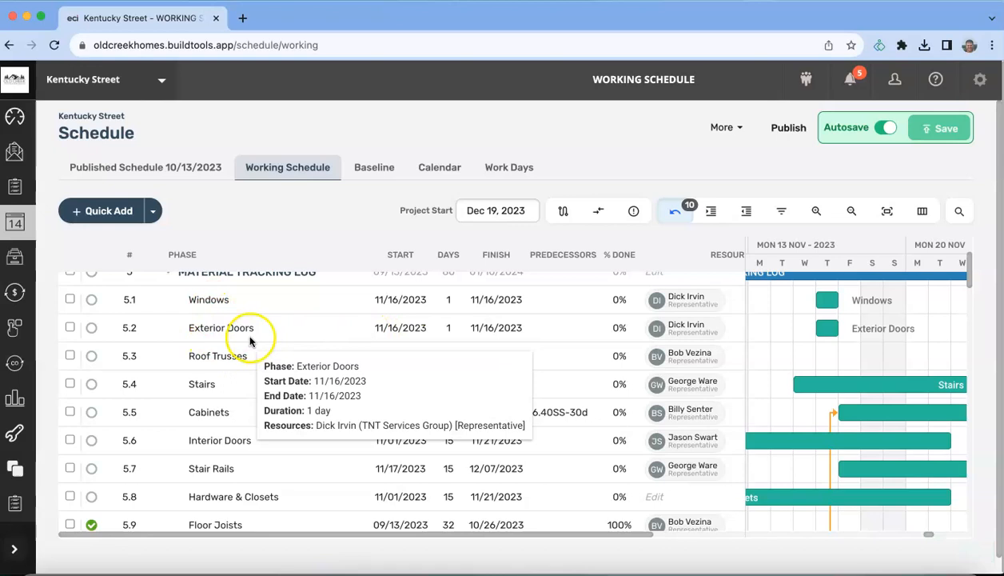
Step: Move Roof Trusses to the top, mark it 100% complete, and move Stairs beneath it
drag(292, 359, 287, 285)
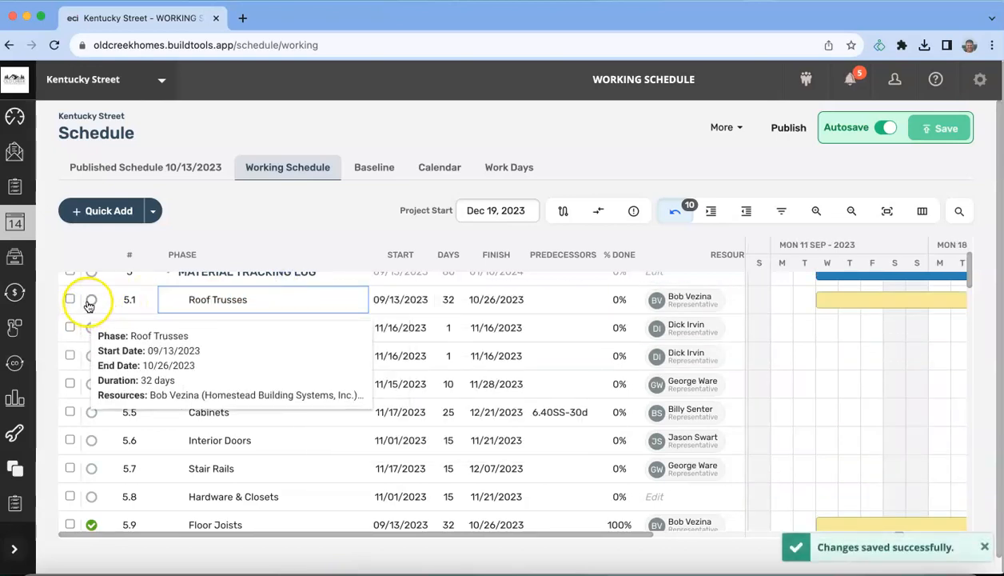
click(91, 301)
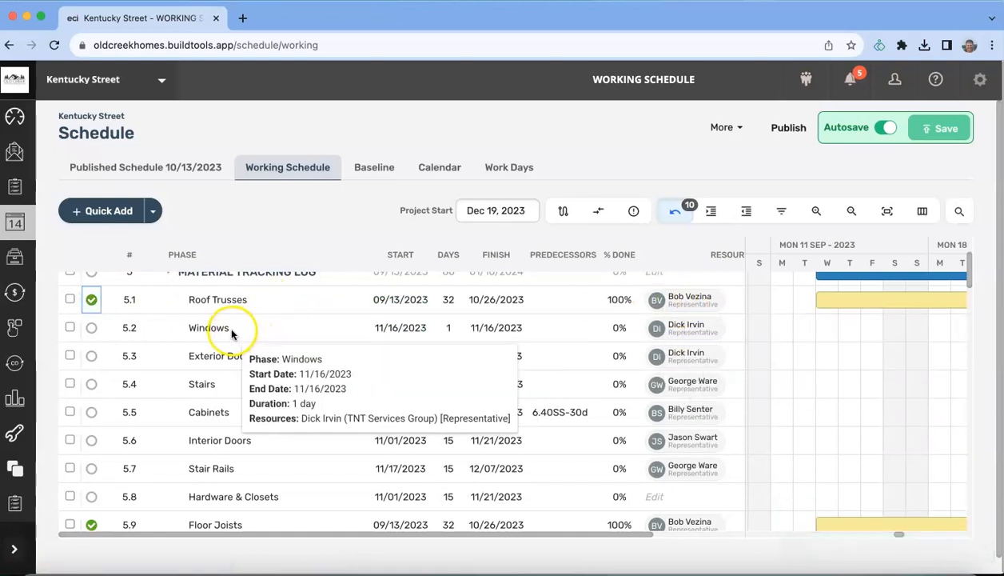
drag(247, 385, 247, 314)
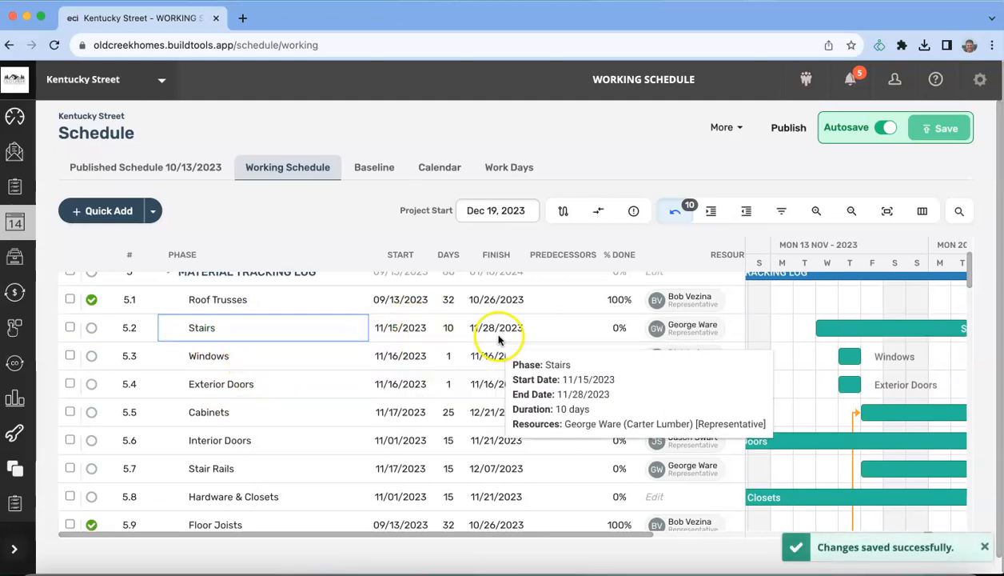
Step: Set the Stairs duration to 1 day, ending on 11/15/2023
click(448, 329)
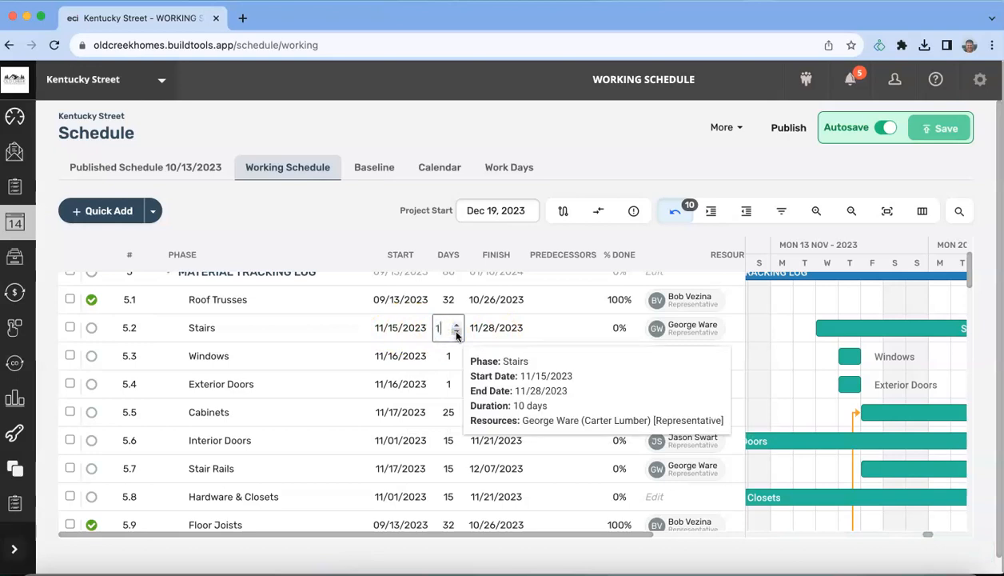
key(Return)
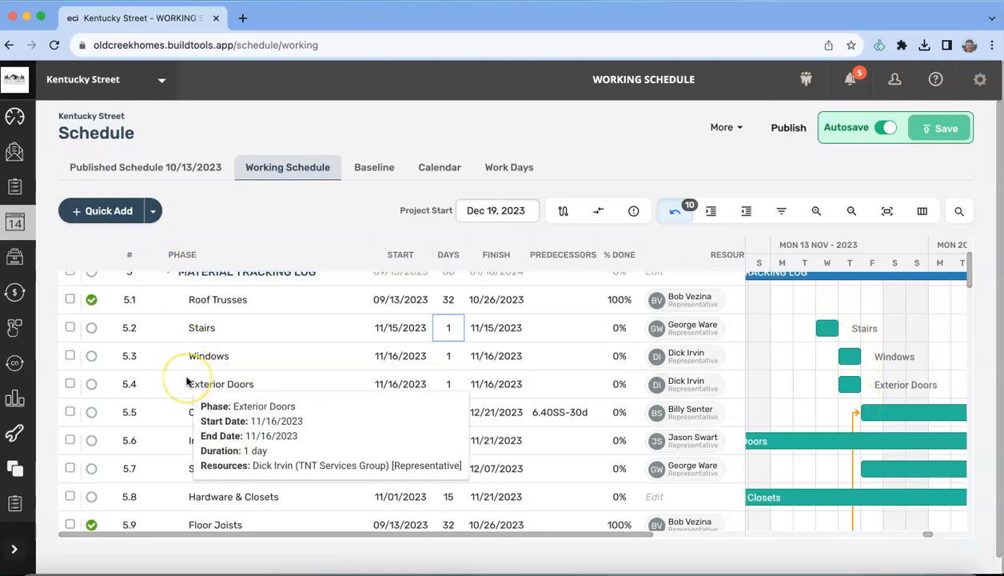
scroll(186, 383, up, 3)
scroll(186, 382, down, 3)
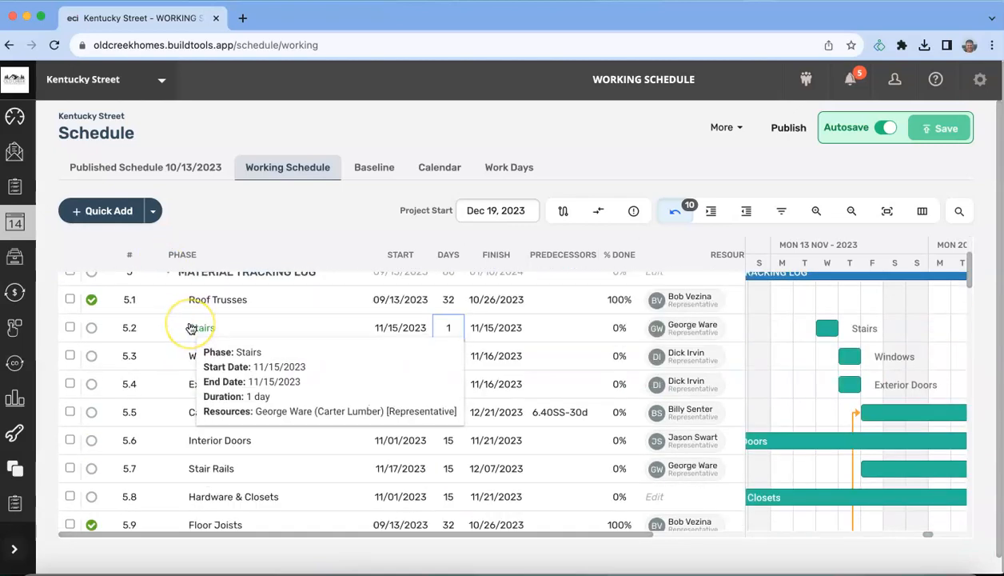
scroll(191, 328, up, 3)
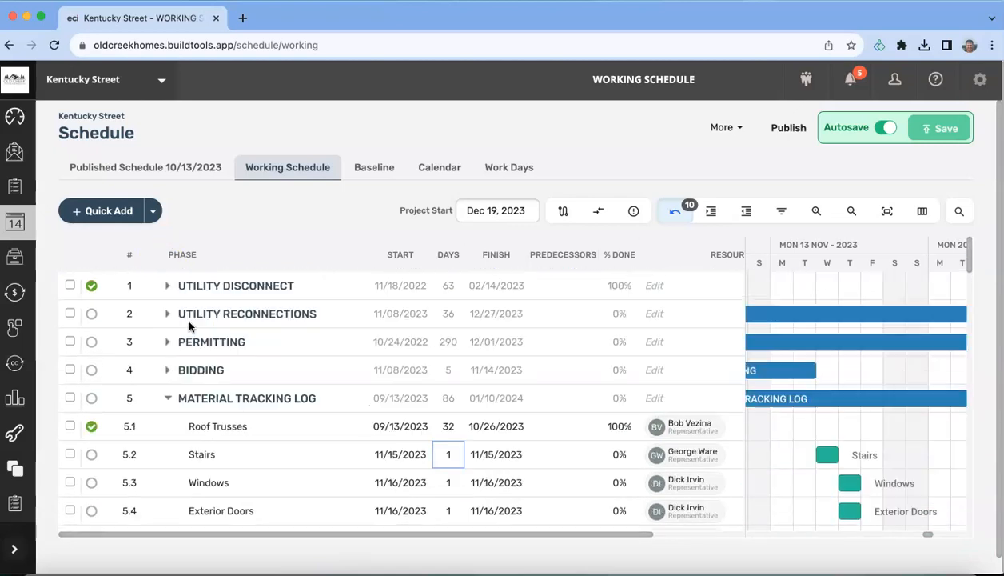
Step: Collapse the Material Tracking Log, scroll to the Framing bars, then maximize Outlook's November 2023 calendar
click(166, 398)
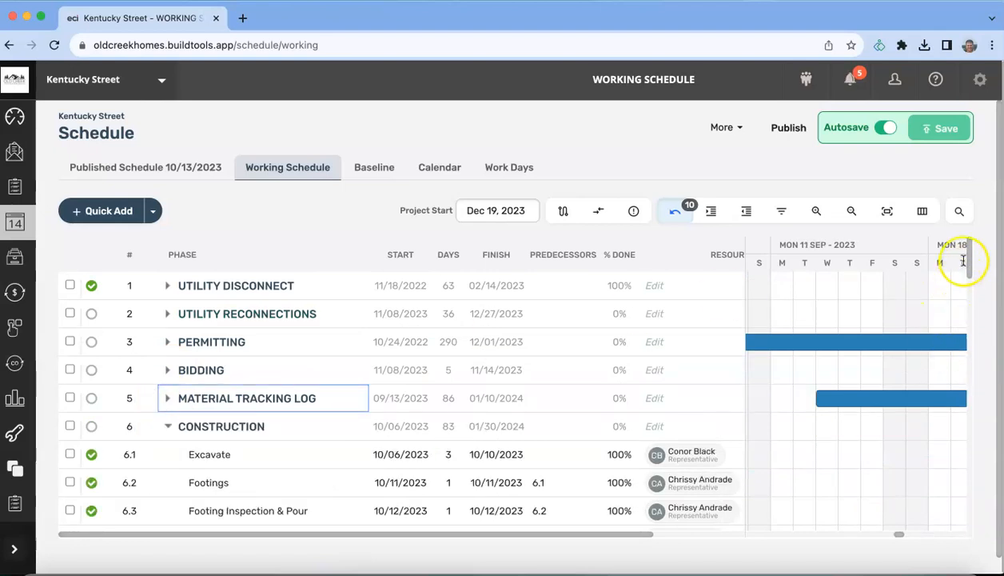
drag(969, 248, 968, 320)
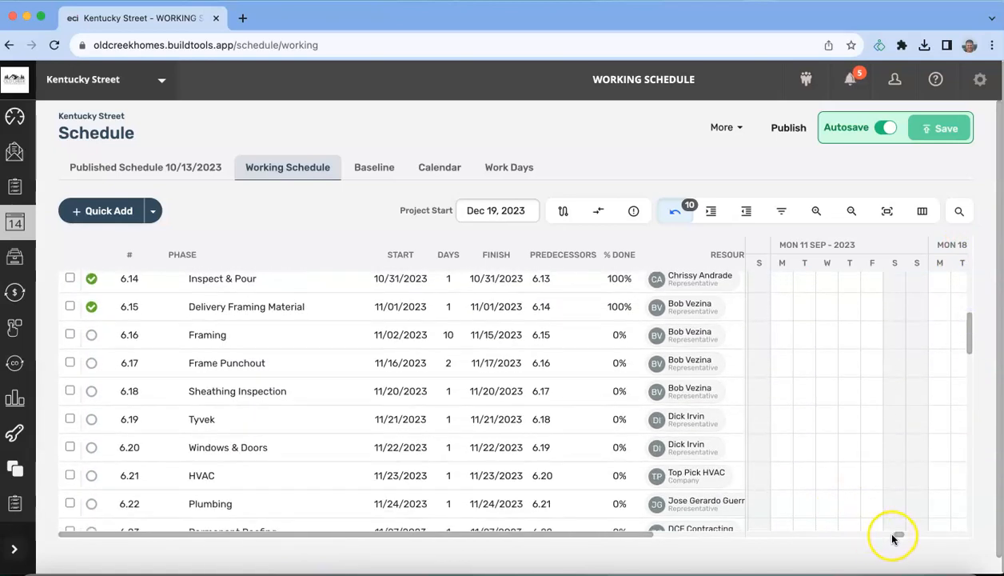
drag(900, 533, 923, 534)
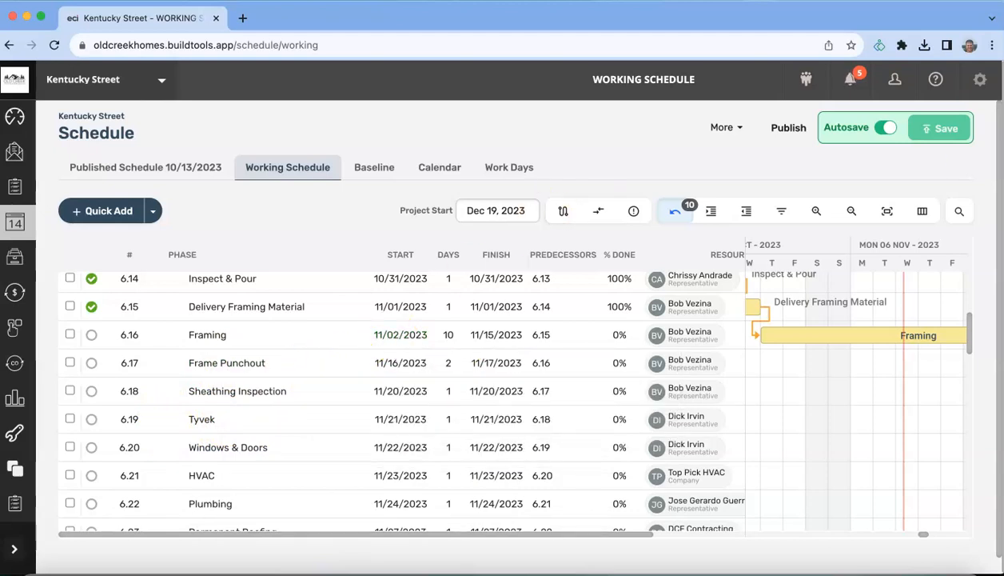
drag(370, 15, 370, 15)
double_click(392, 18)
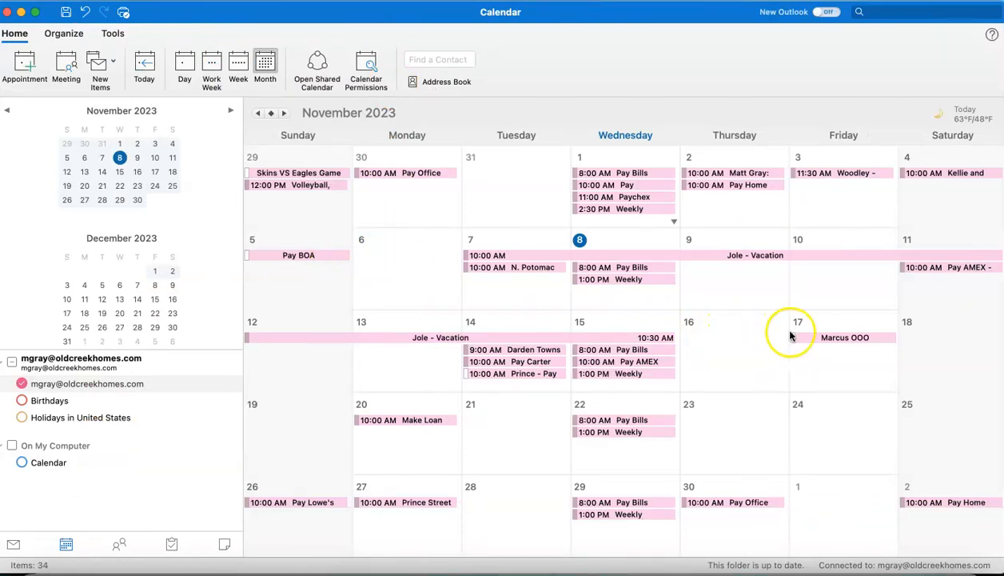
Step: Drag the Outlook calendar off screen to reveal the Kentucky Street schedule
drag(499, 18, 1003, 37)
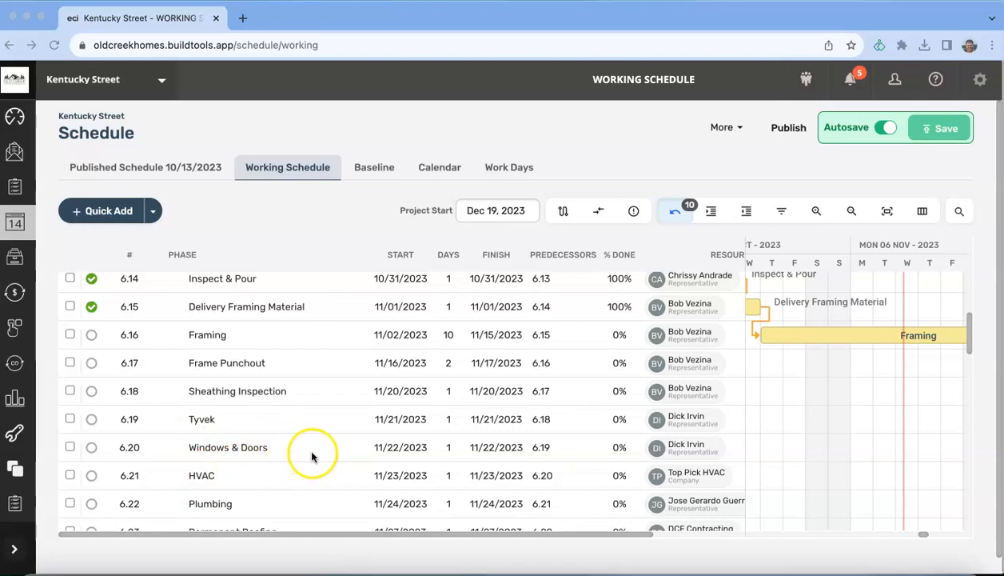
Step: Scroll through construction rows 6.19–6.29 and back up to the Waterproofing row
scroll(312, 456, down, 2)
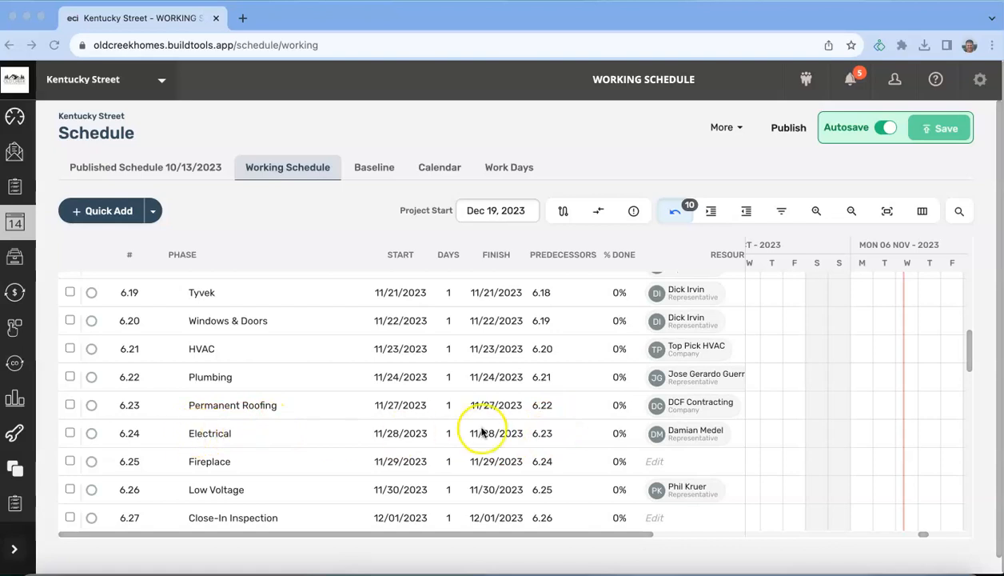
mouse_move(544, 461)
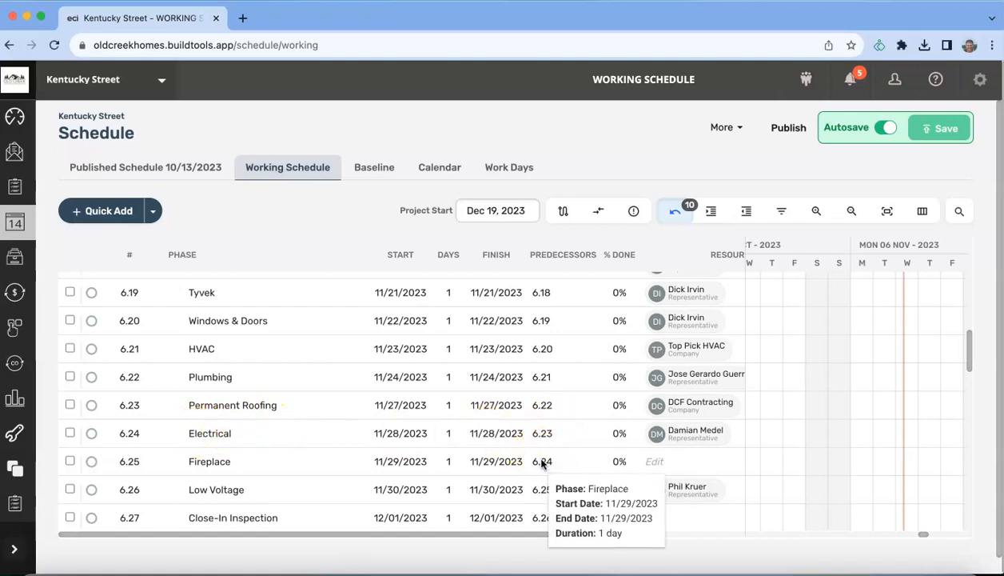
mouse_move(546, 496)
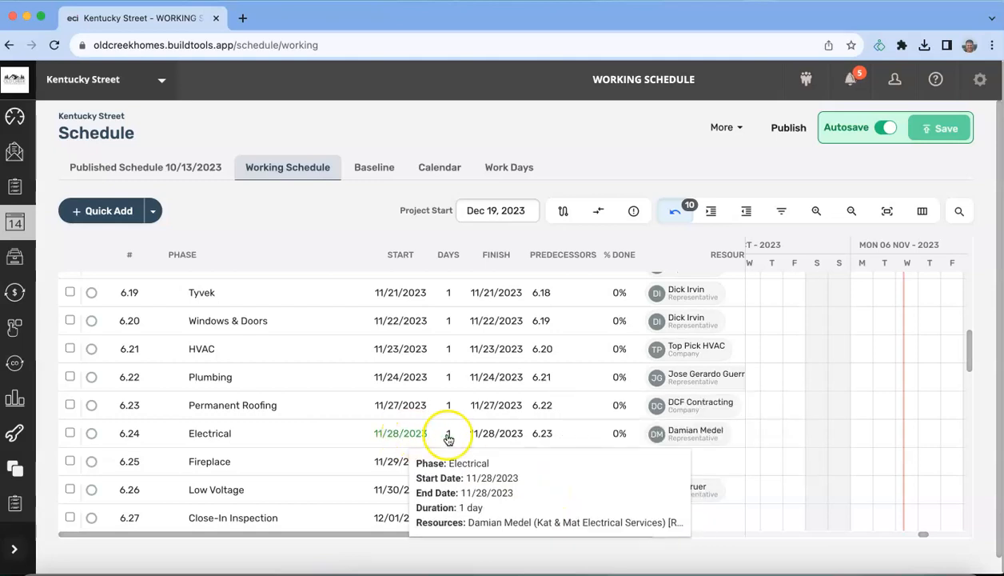
mouse_move(516, 434)
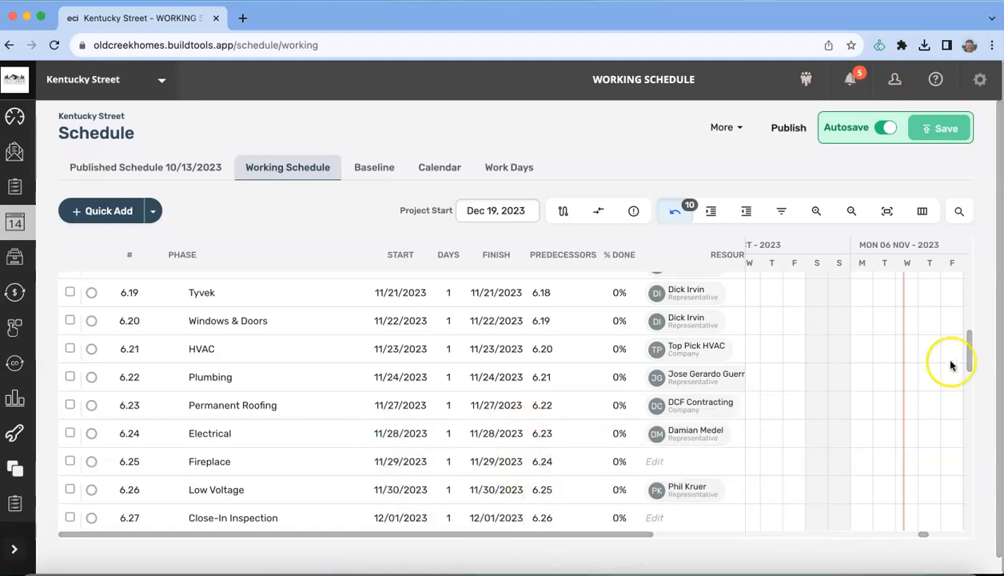
drag(969, 352, 969, 360)
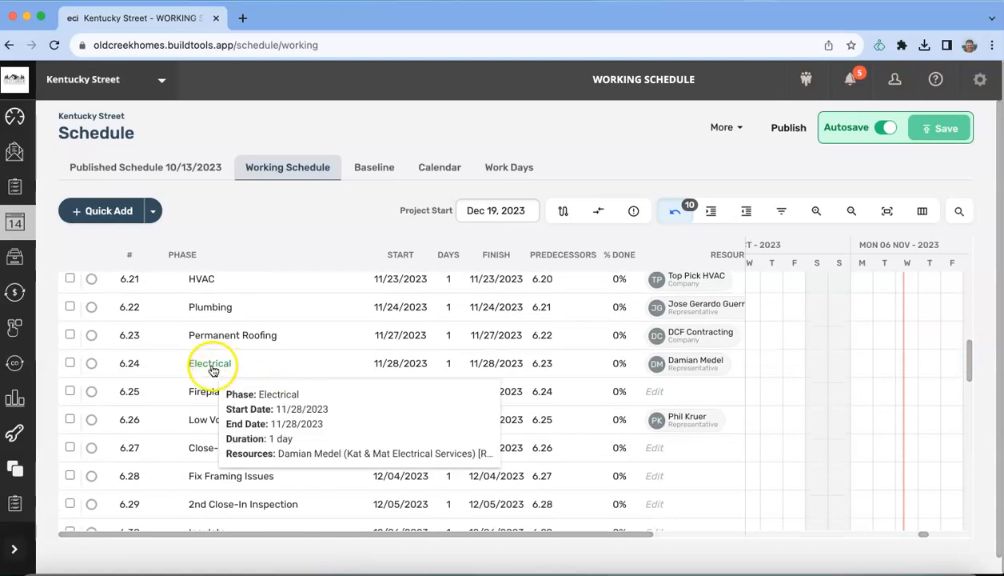
mouse_move(205, 384)
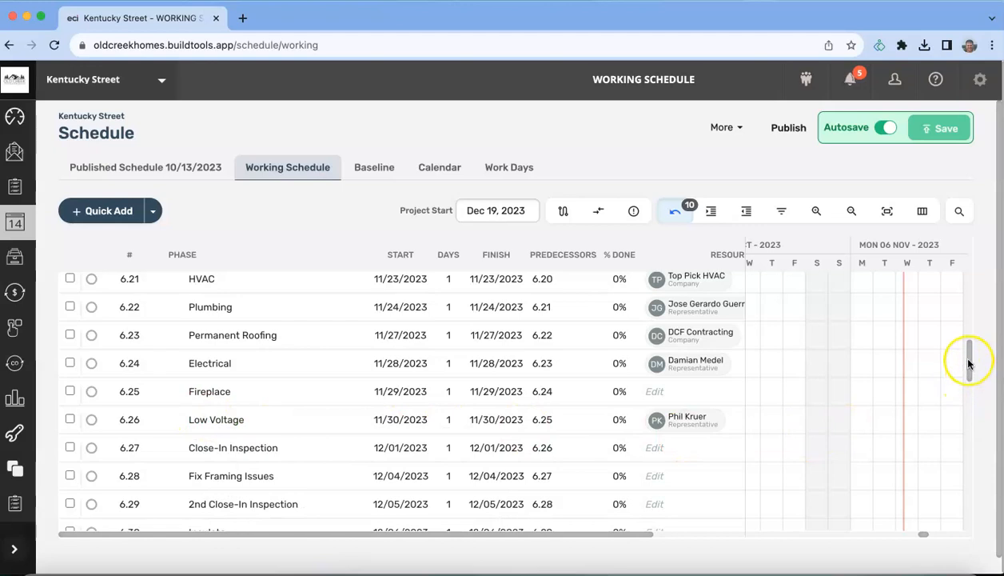
drag(968, 362, 969, 294)
Step: Assign the suggested representative as Waterproofing's resource and dismiss the save notice
click(662, 415)
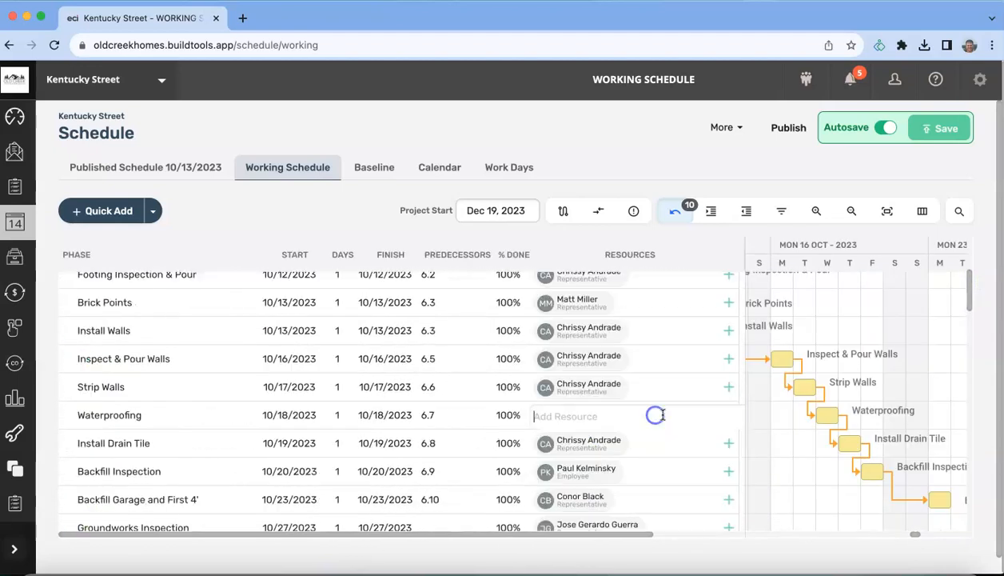
text(nate)
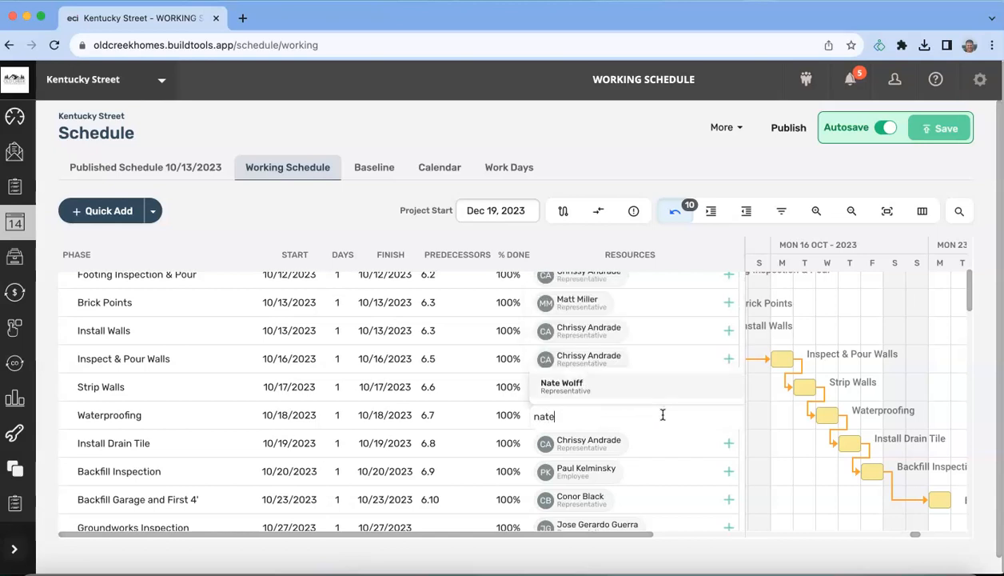
click(628, 390)
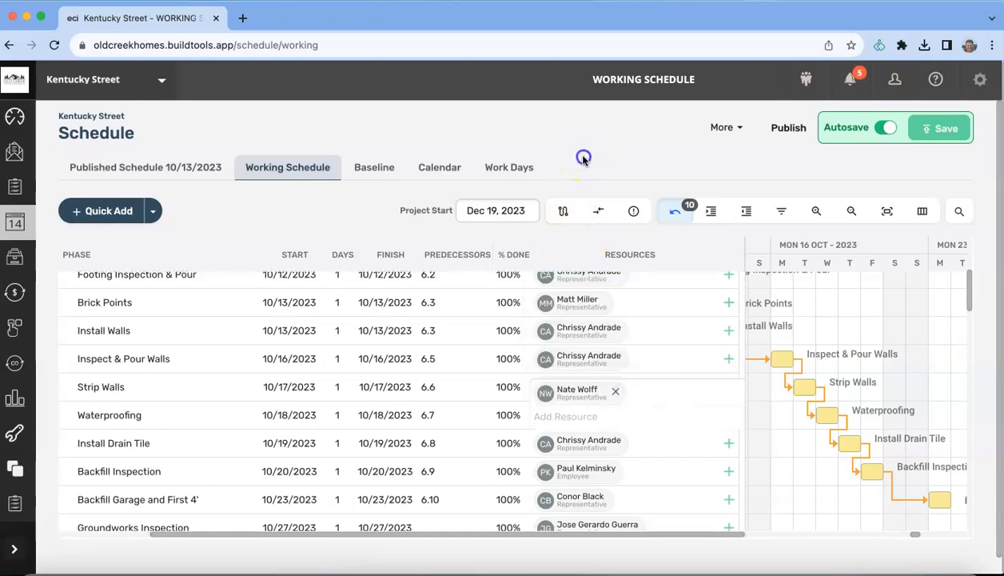
click(642, 354)
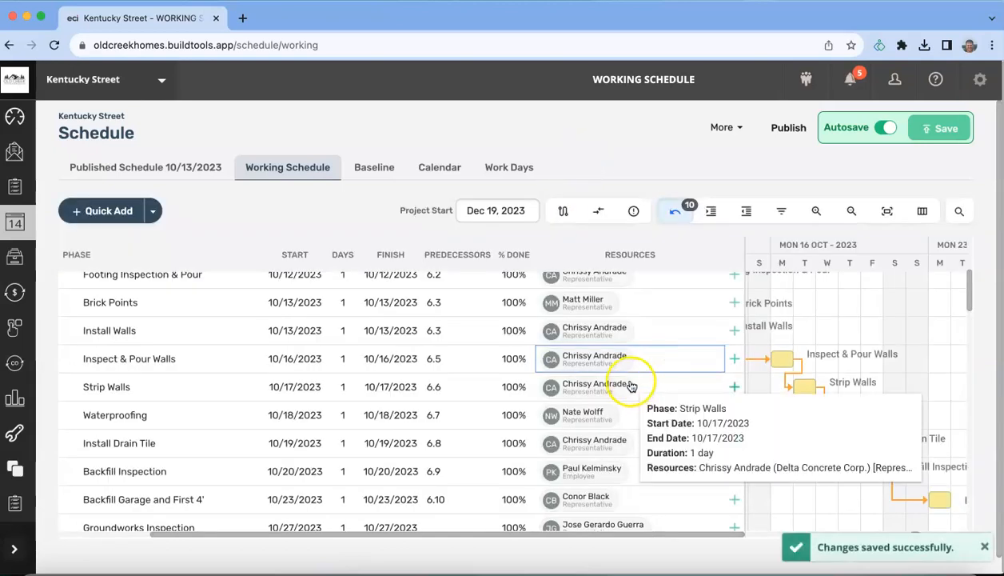
click(983, 543)
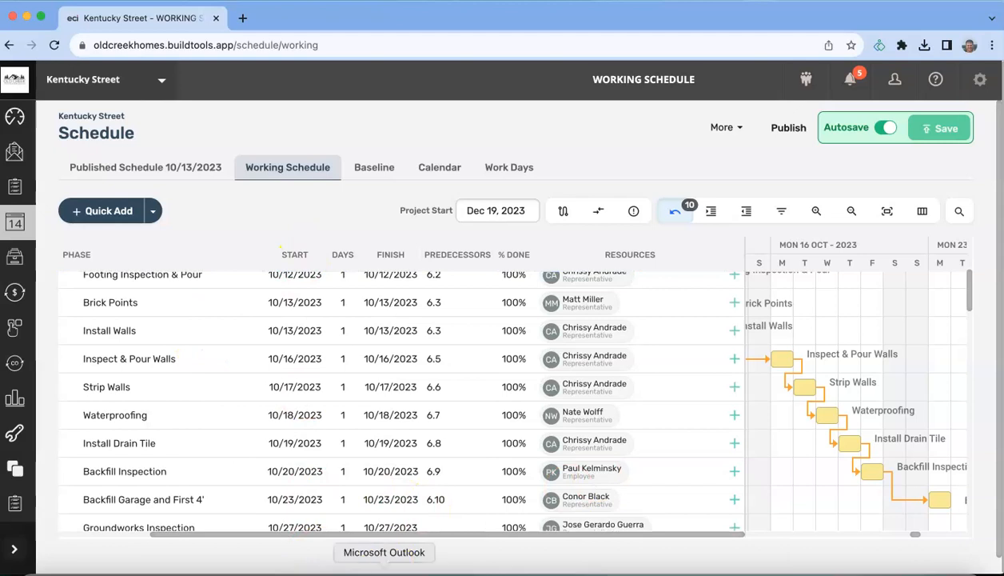
drag(410, 534, 291, 558)
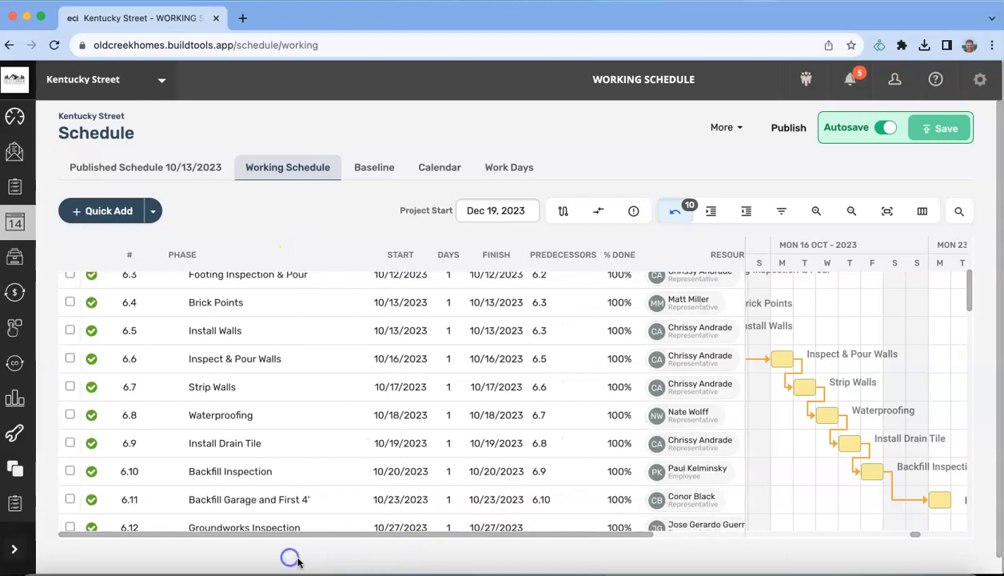
Step: Collapse the CONSTRUCTION group and scroll to review Exterior tasks Sewer through Powerwash
scroll(82, 362, up, 5)
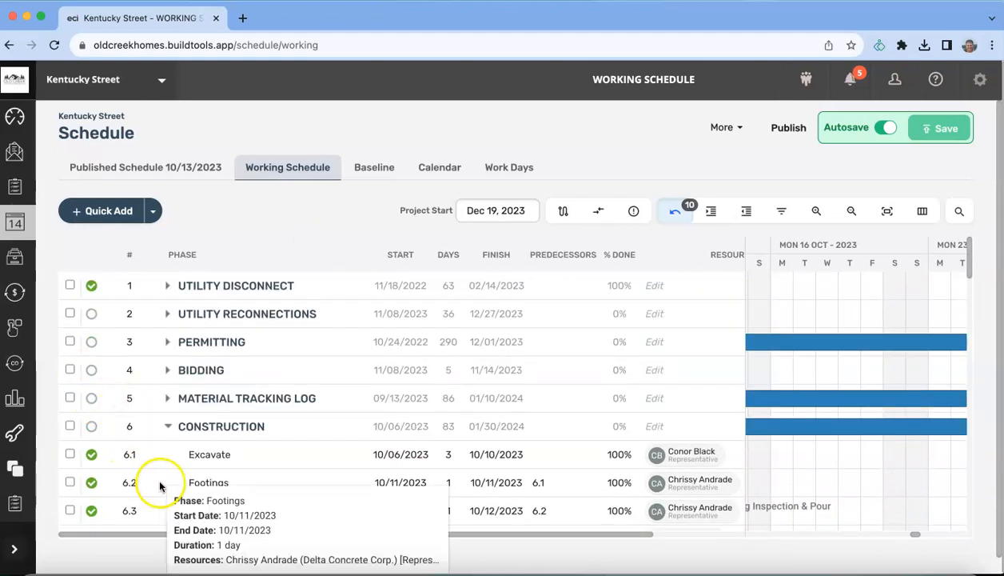
click(169, 428)
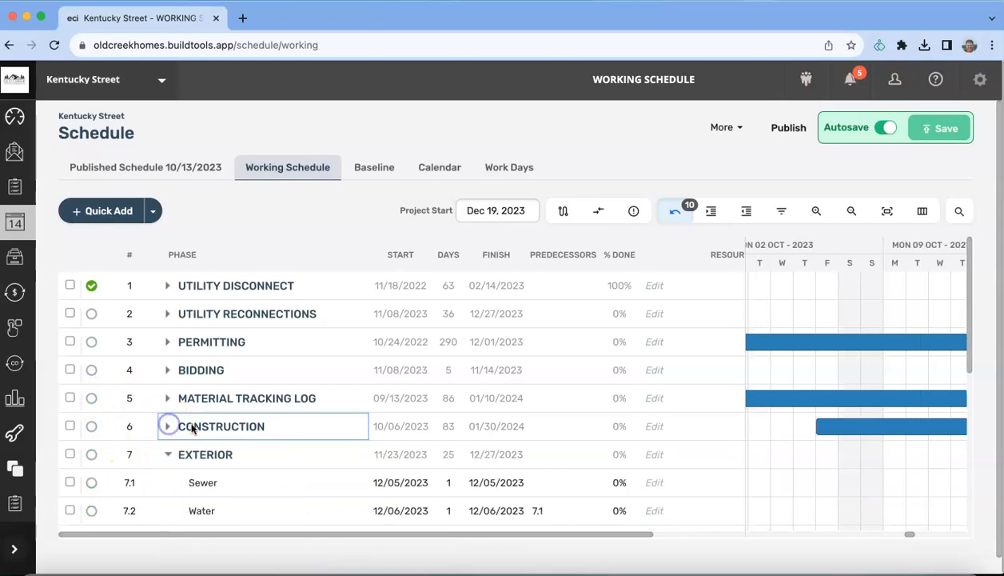
click(970, 264)
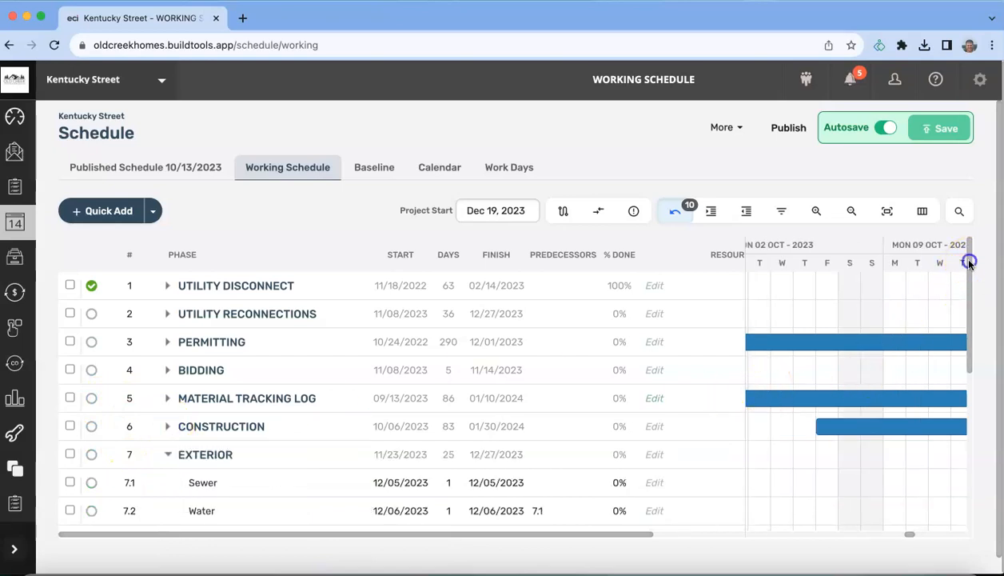
drag(970, 264, 975, 341)
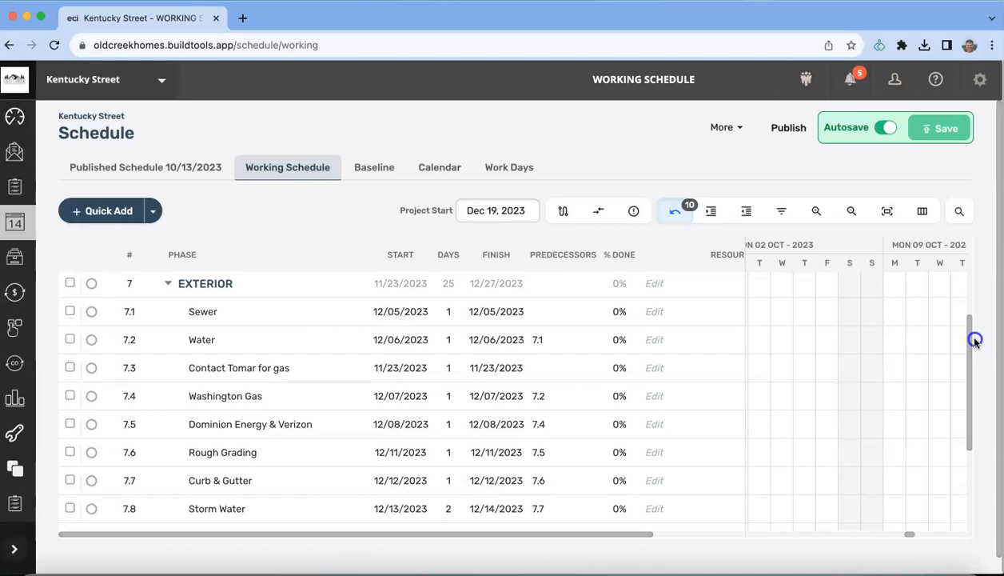
drag(975, 340, 975, 280)
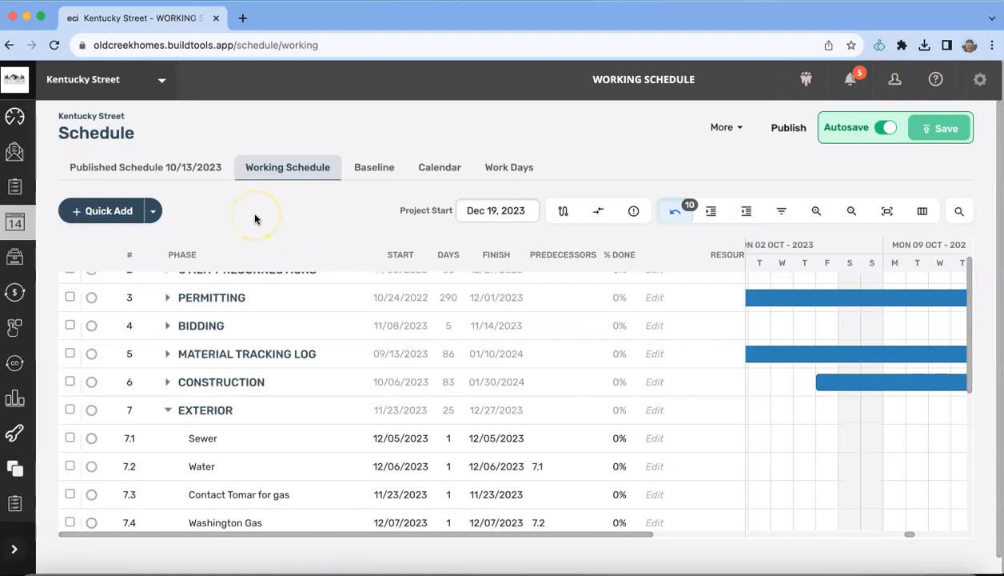